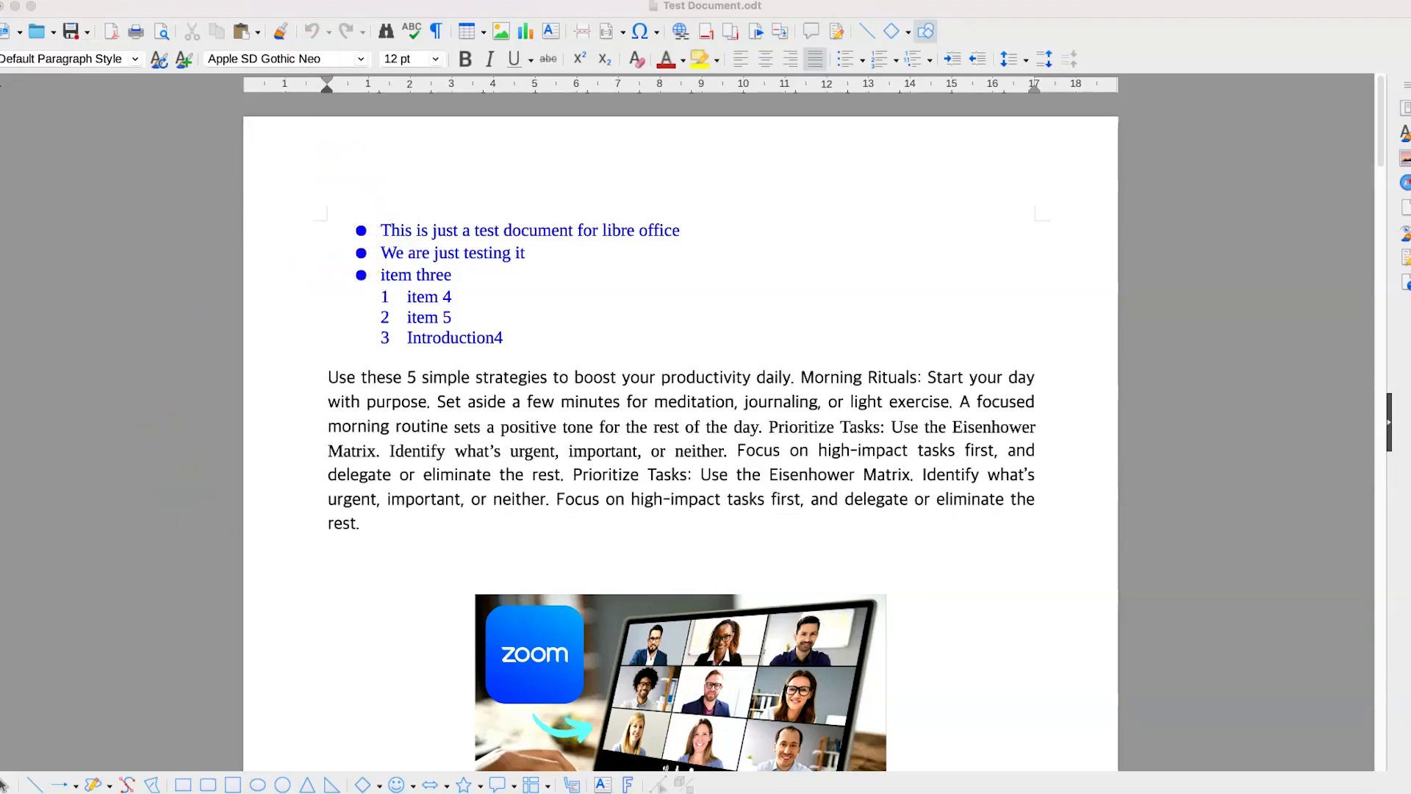
- Bring up the Format menu to reach the Title Page setup for the test document
click(304, 272)
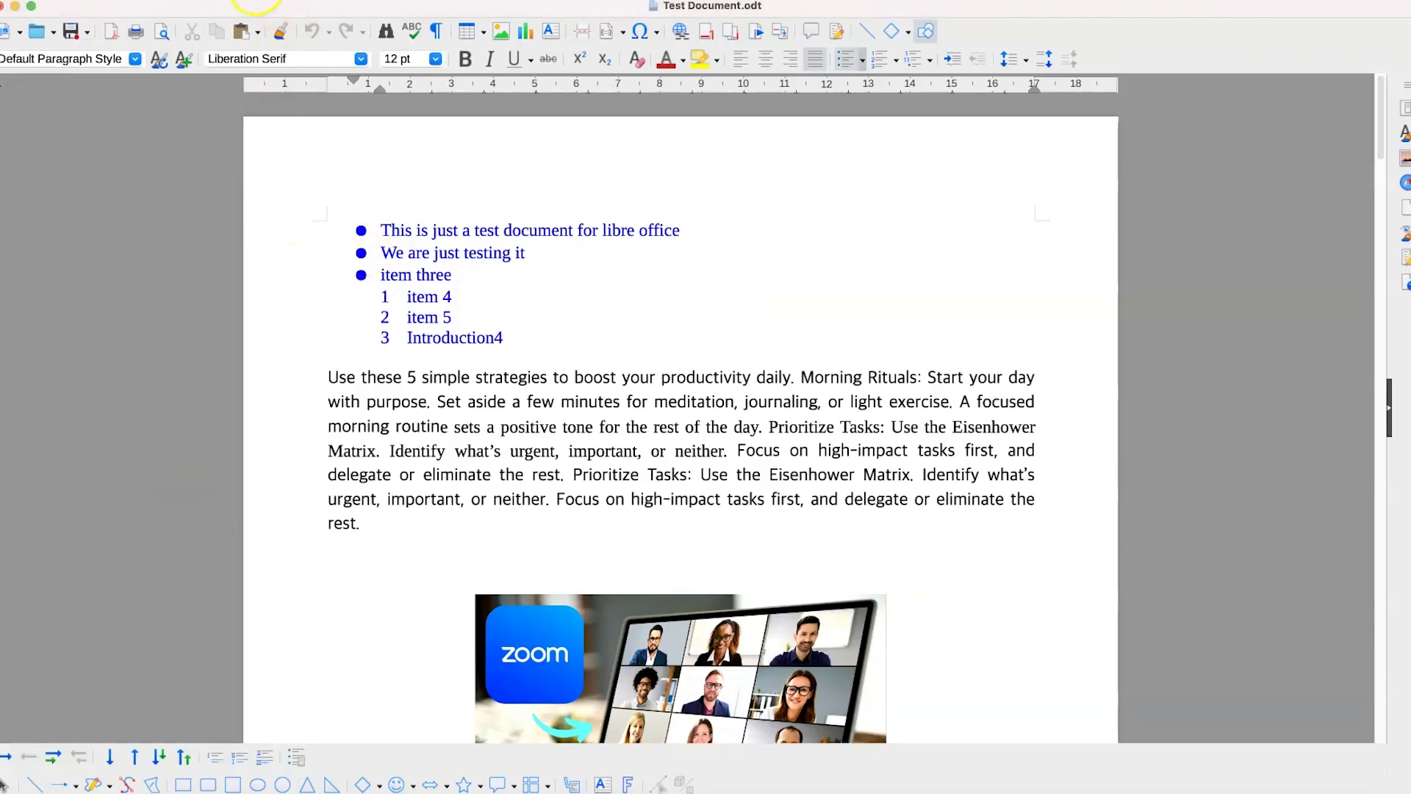
click(273, 3)
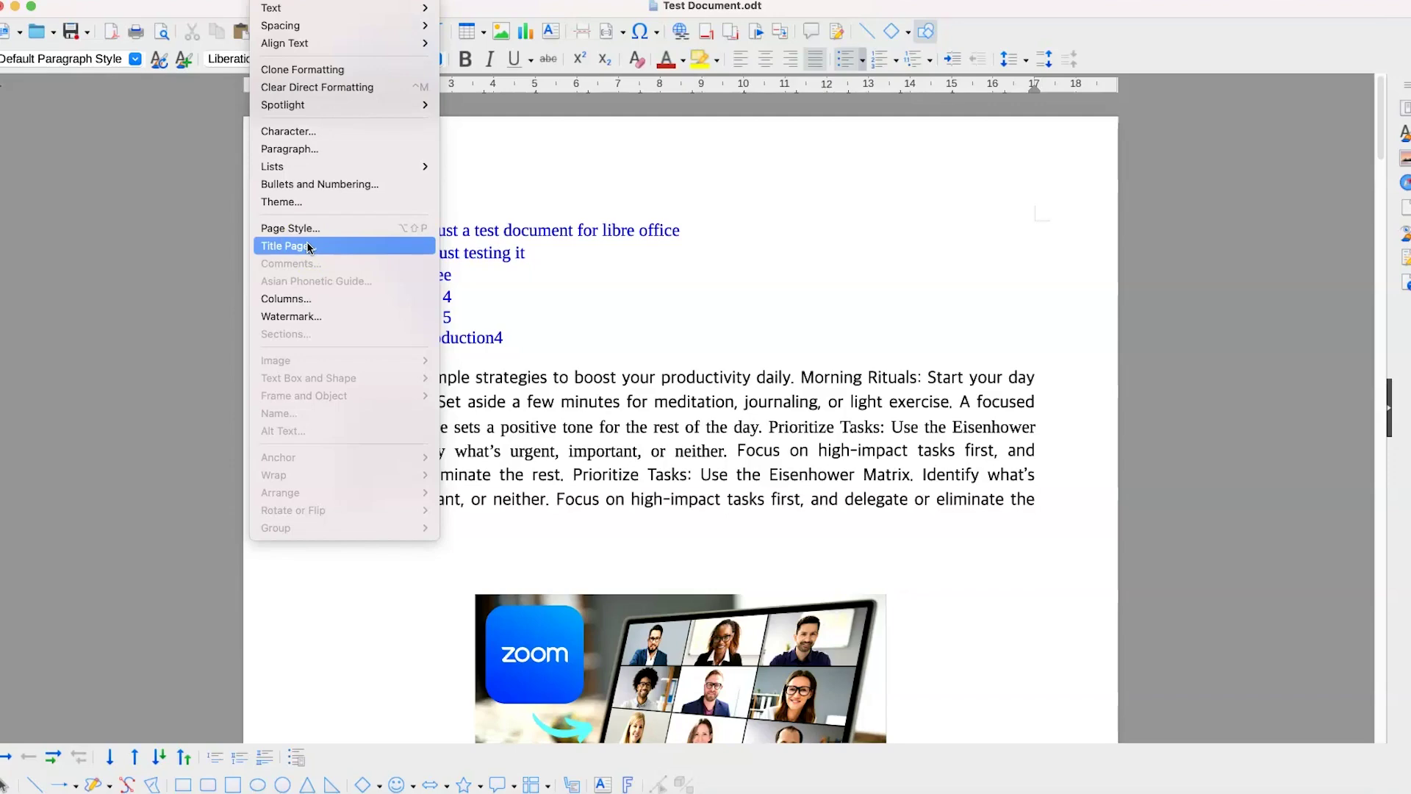
- Configure Title Page to insert one new title page at document start
click(308, 246)
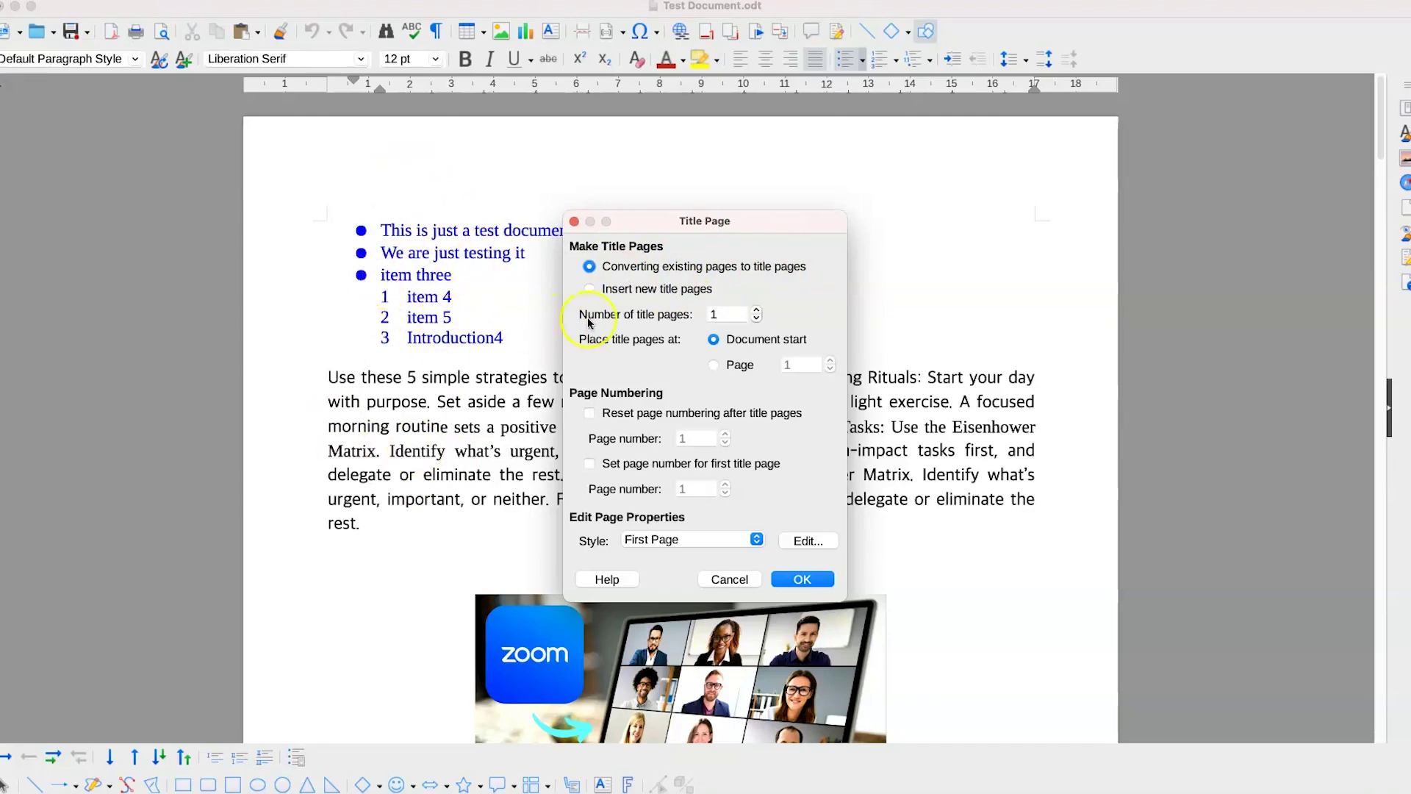
click(621, 291)
click(739, 316)
click(715, 365)
click(714, 340)
- Reset page numbering after the title page and keep the First Page style
click(588, 414)
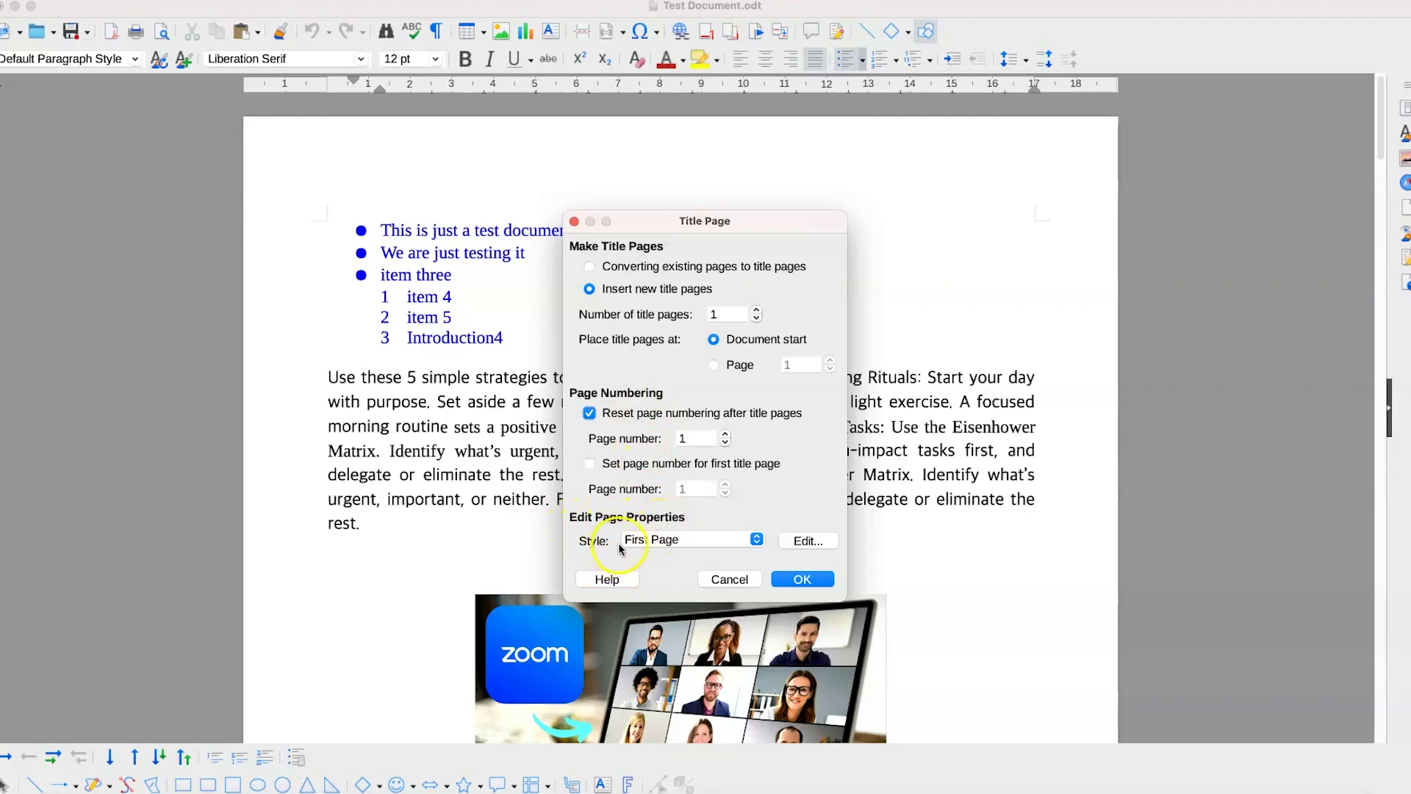
click(671, 539)
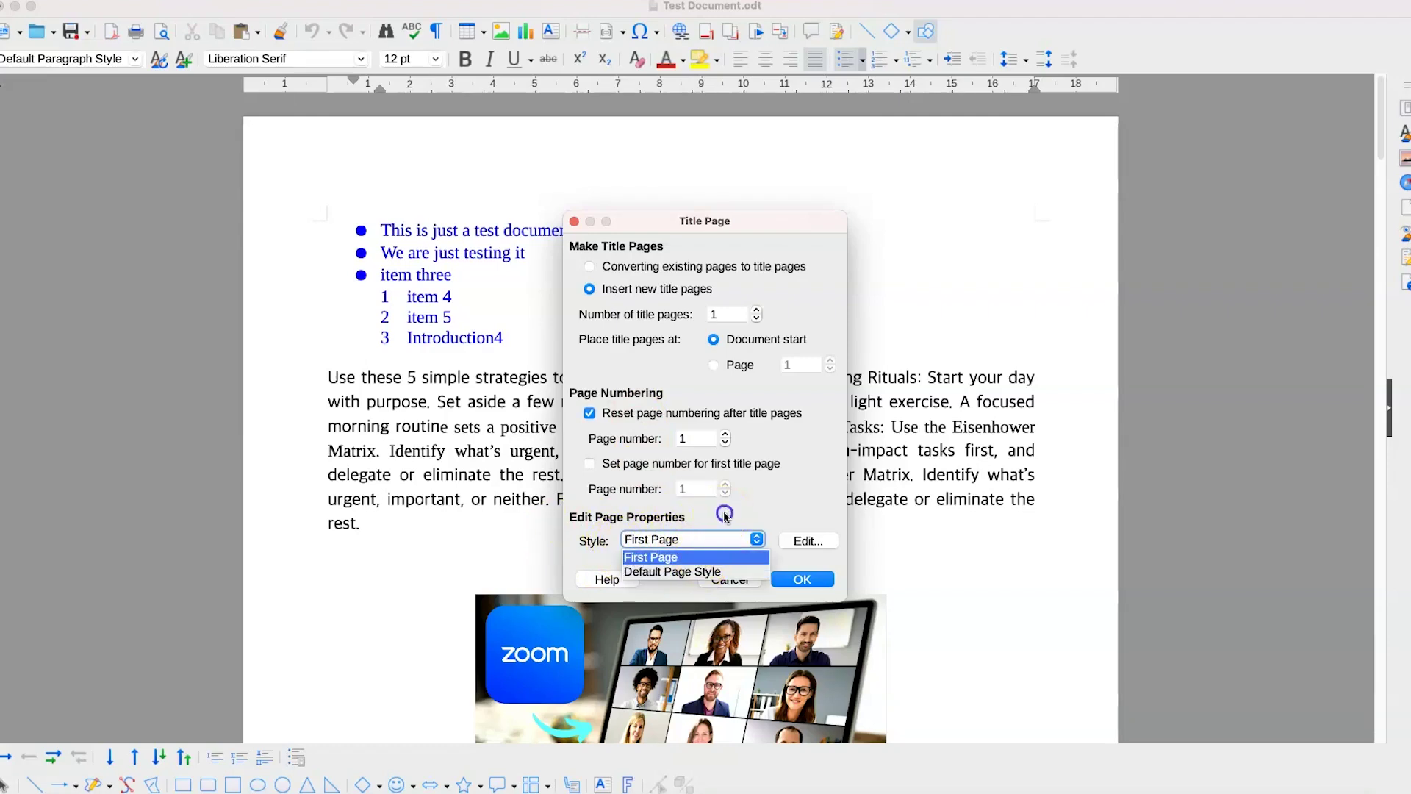
click(722, 519)
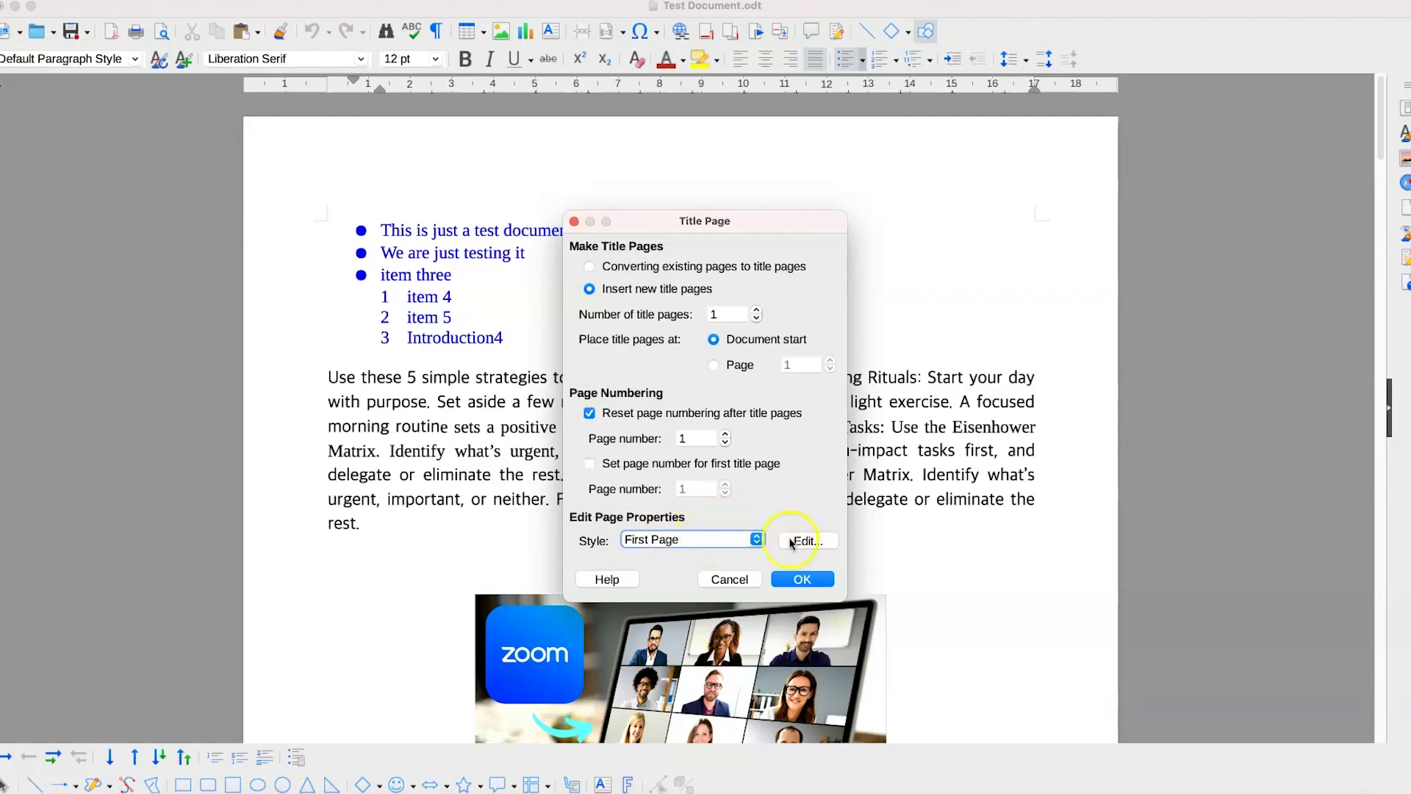
click(808, 540)
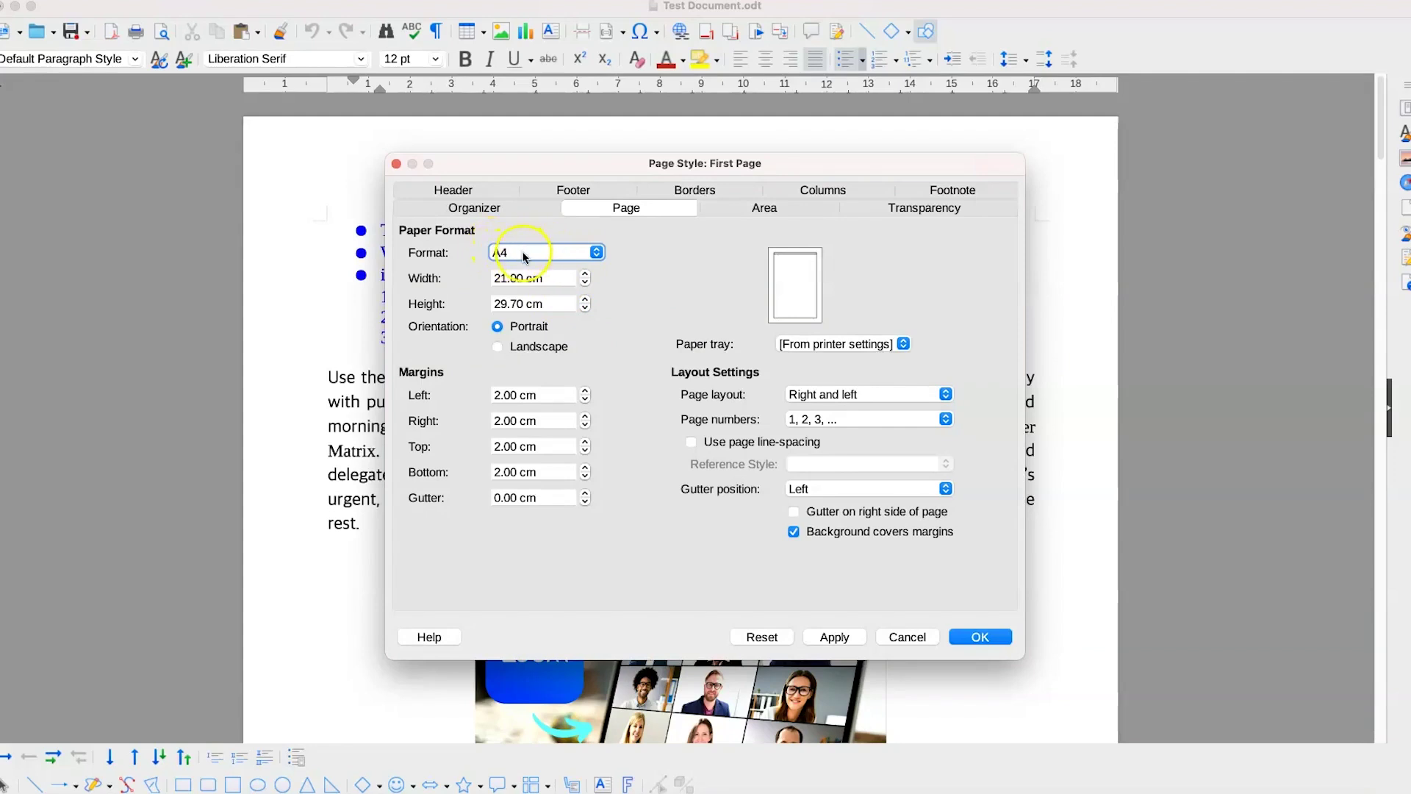
click(589, 253)
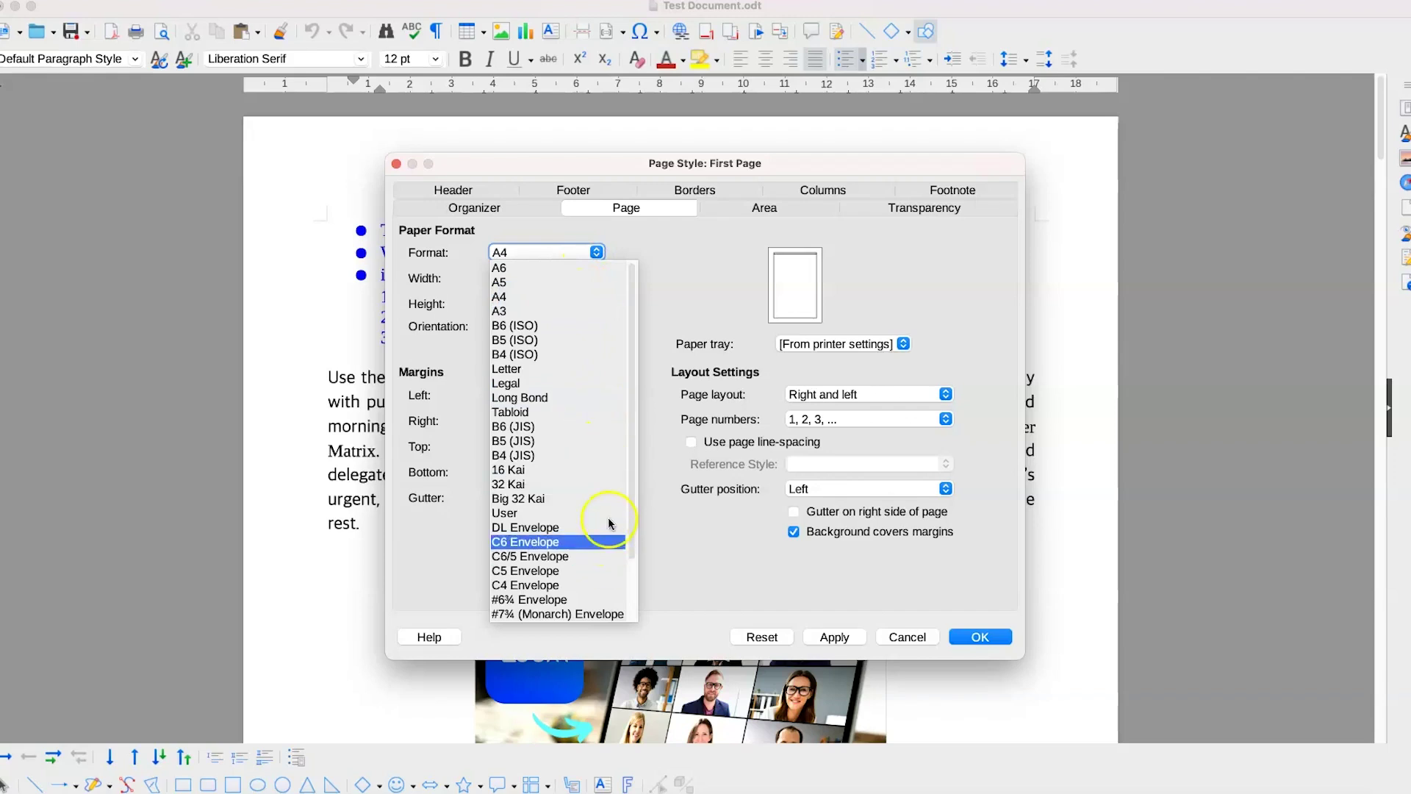
scroll(612, 474, down, 3)
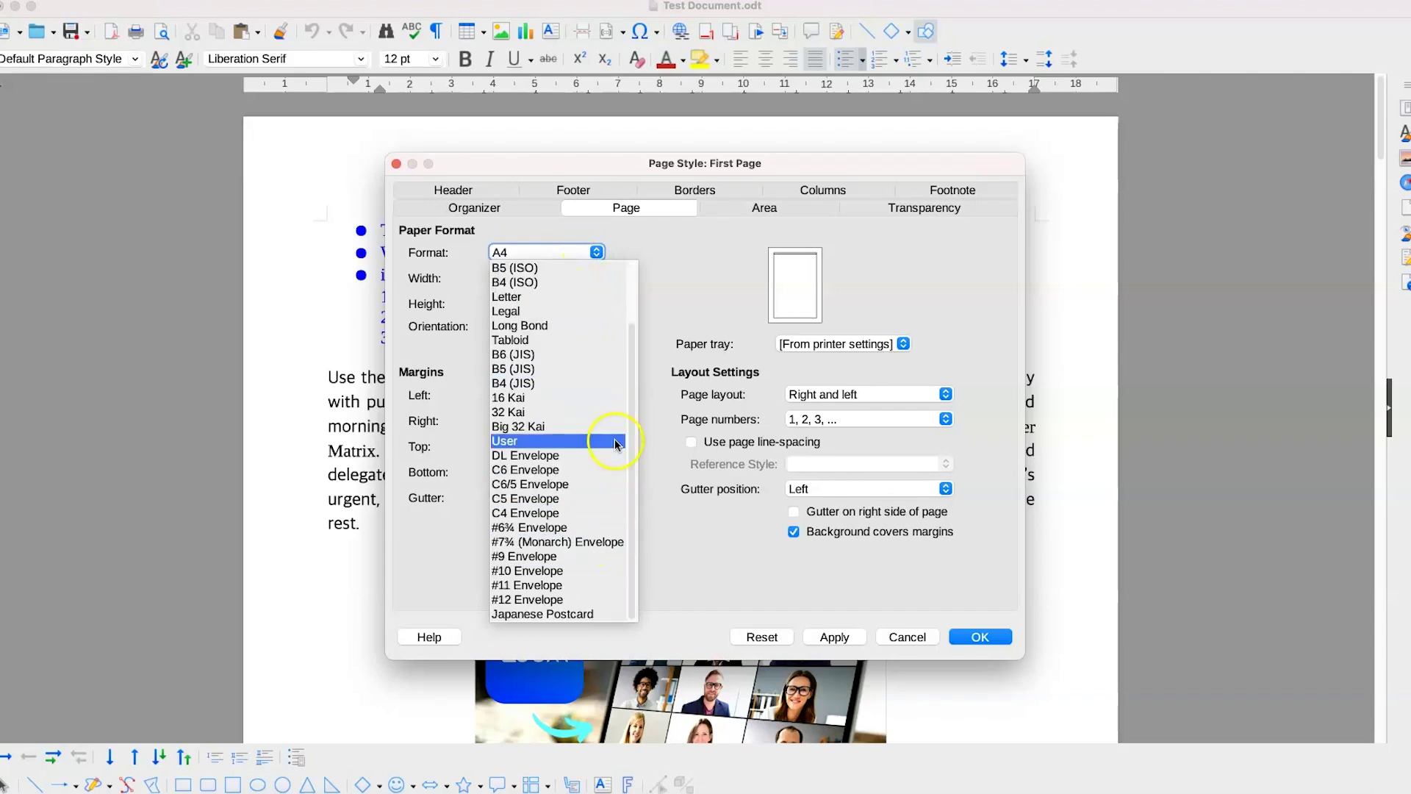
click(681, 298)
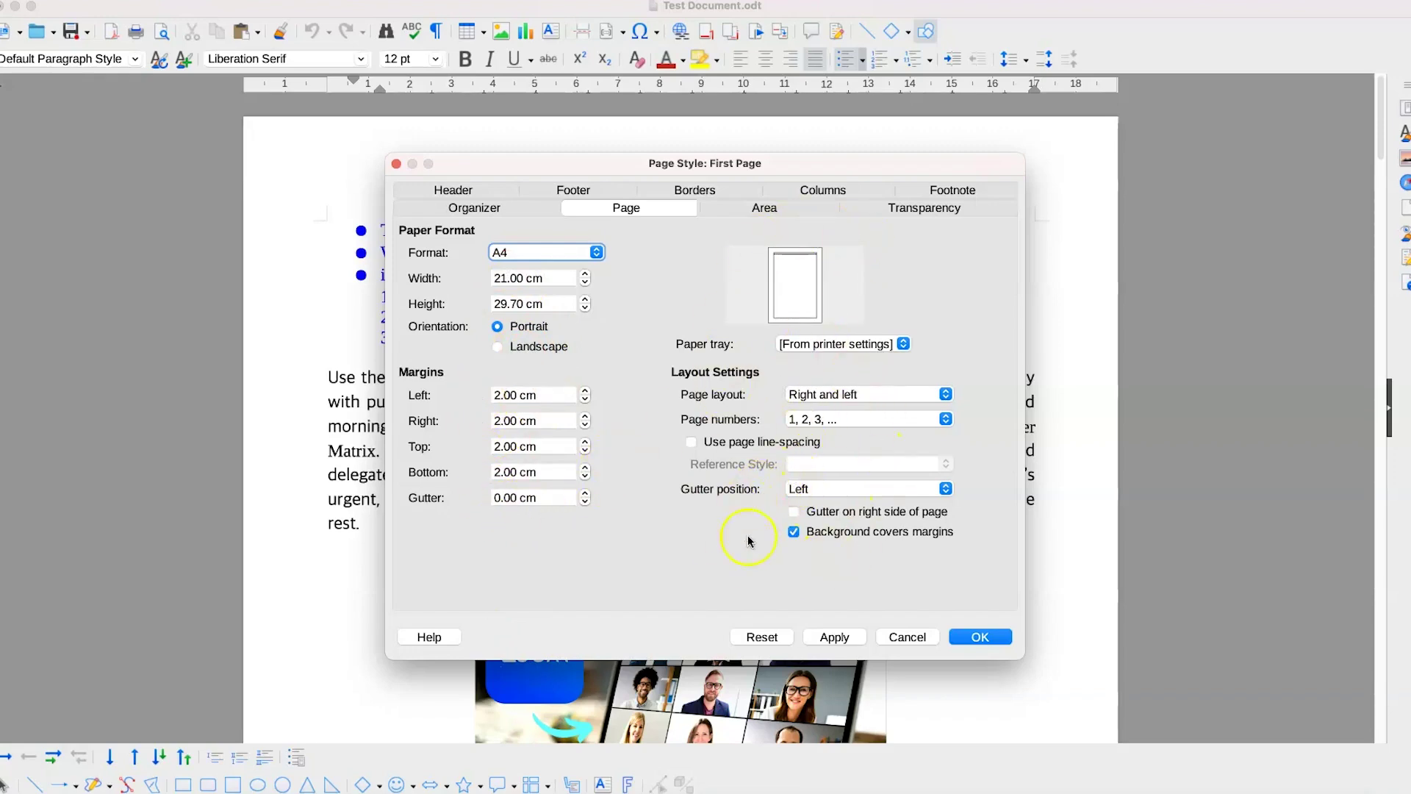
click(898, 637)
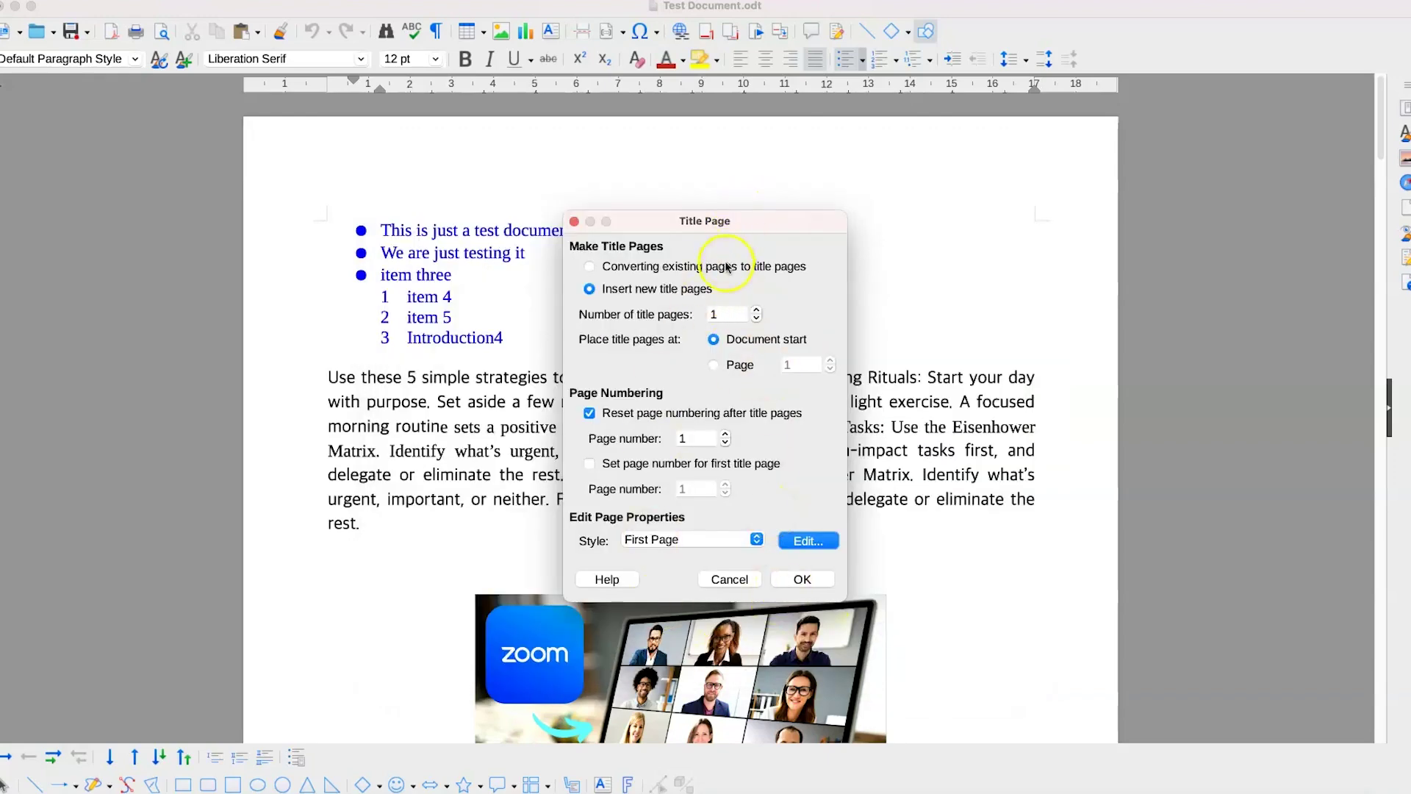
- Insert the new blank title page and place the caret on it
click(791, 582)
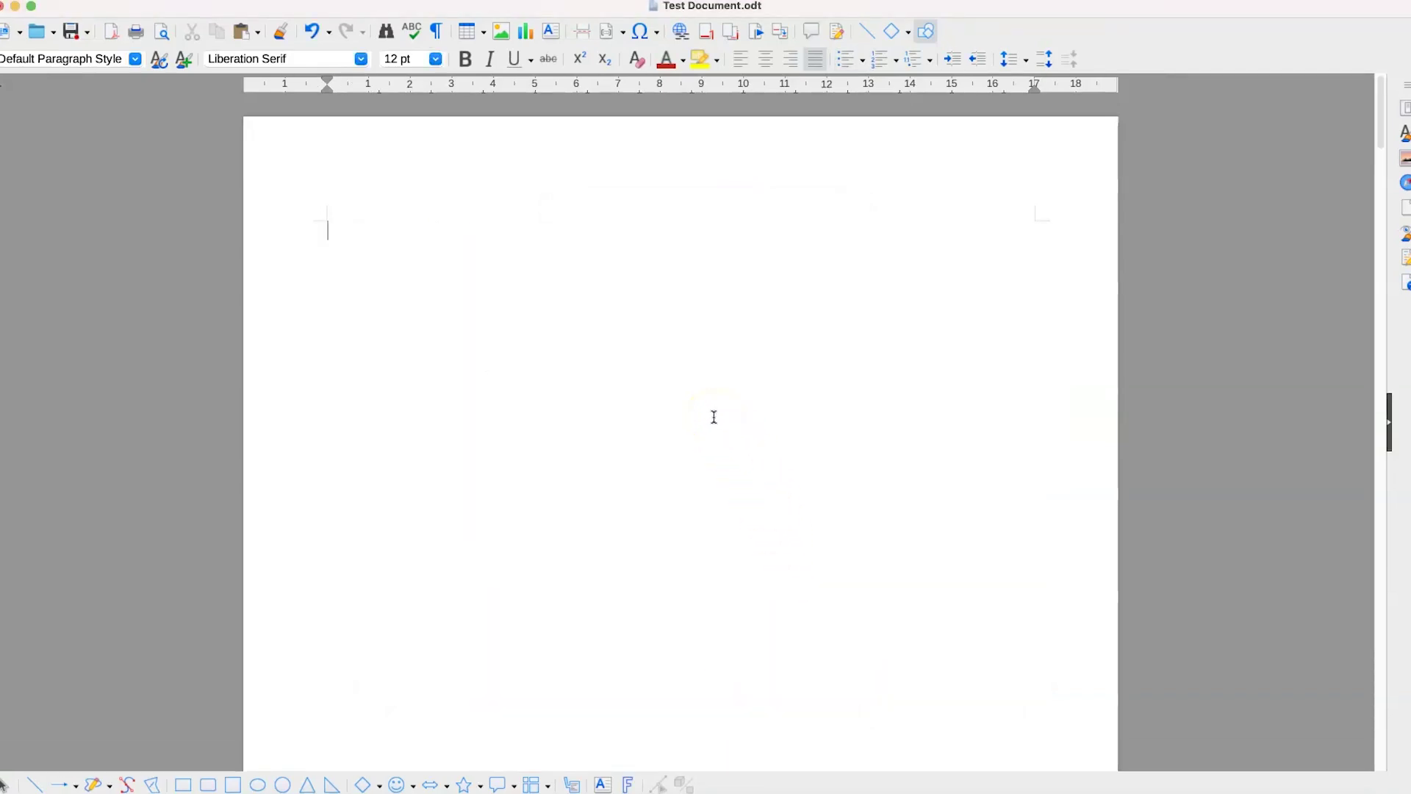
click(714, 419)
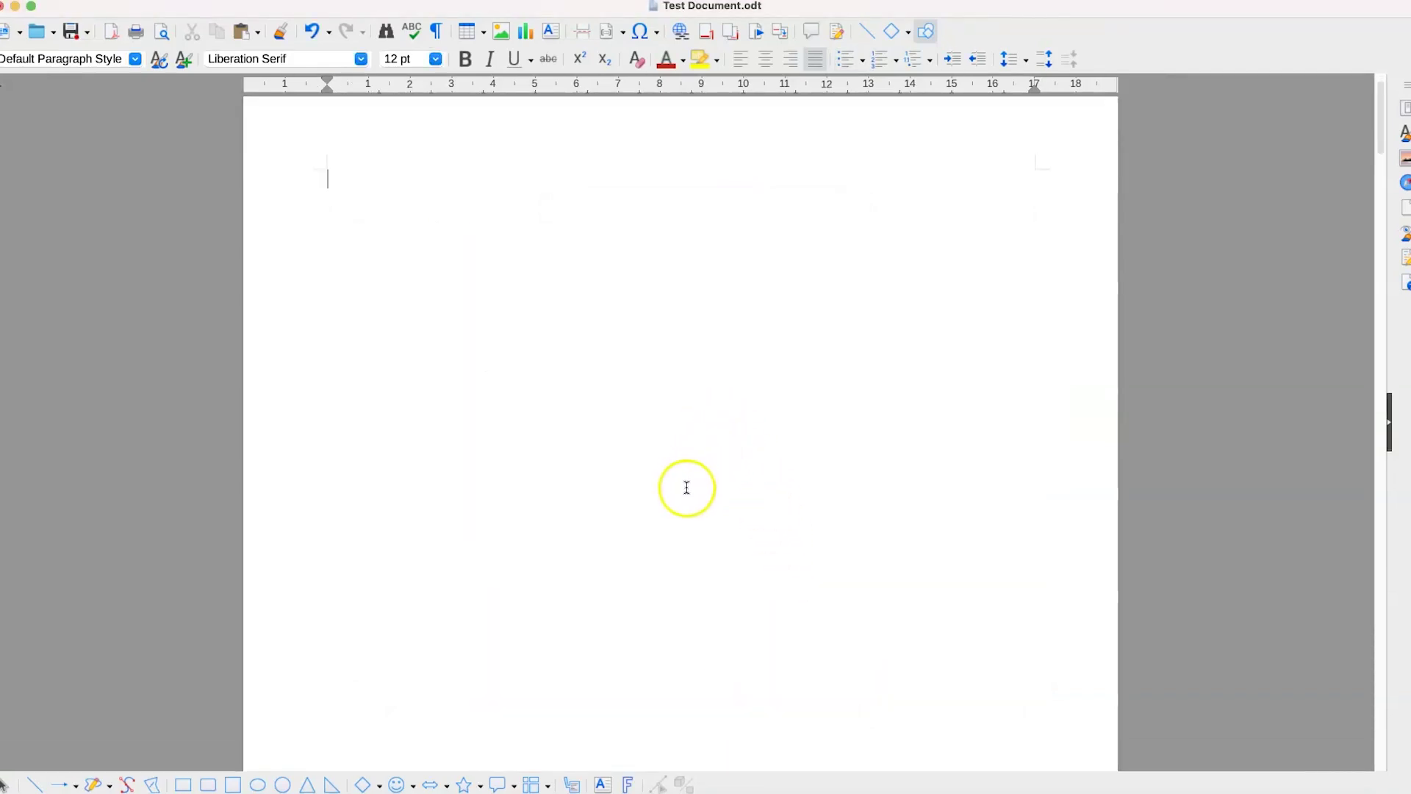
scroll(687, 487, down, 10)
scroll(688, 487, down, 3)
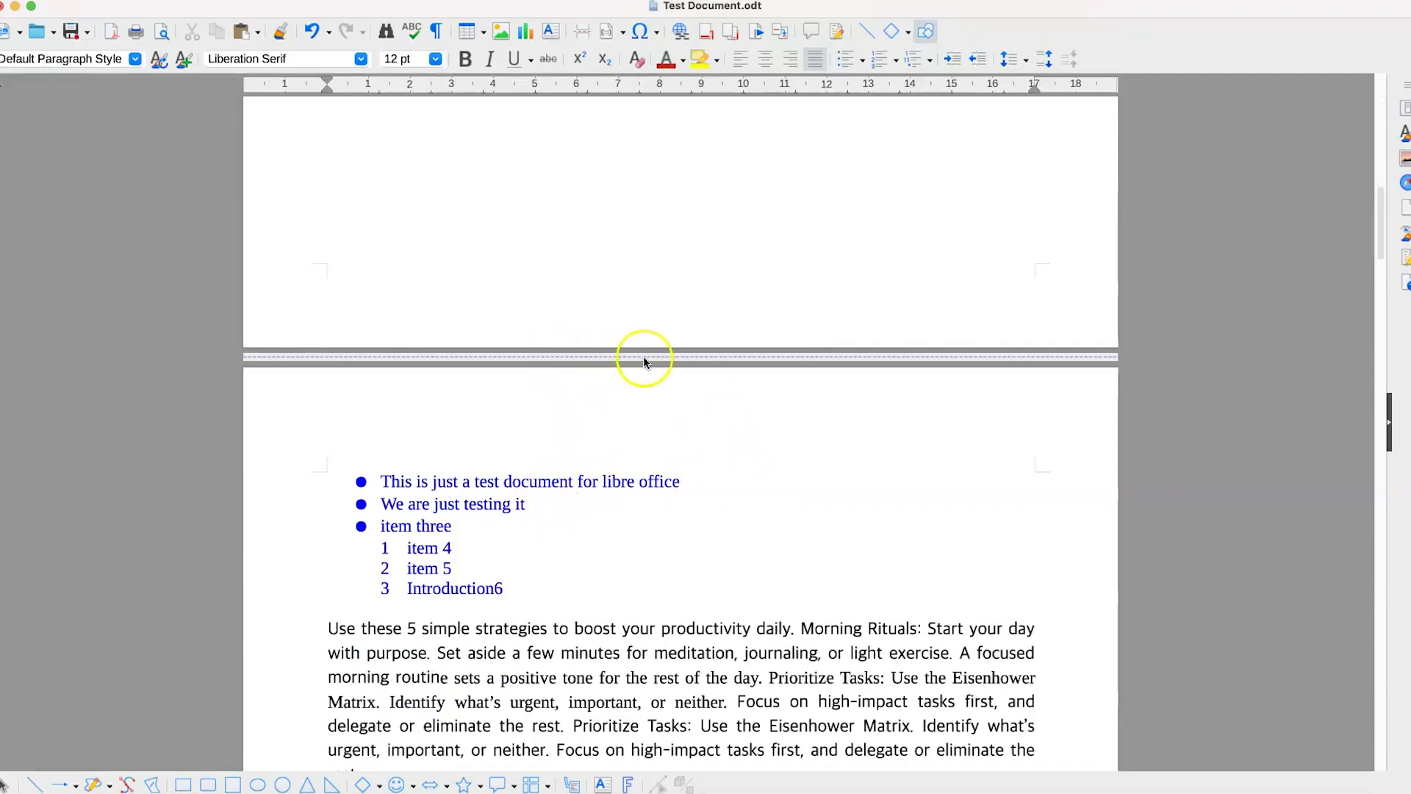
scroll(683, 365, up, 13)
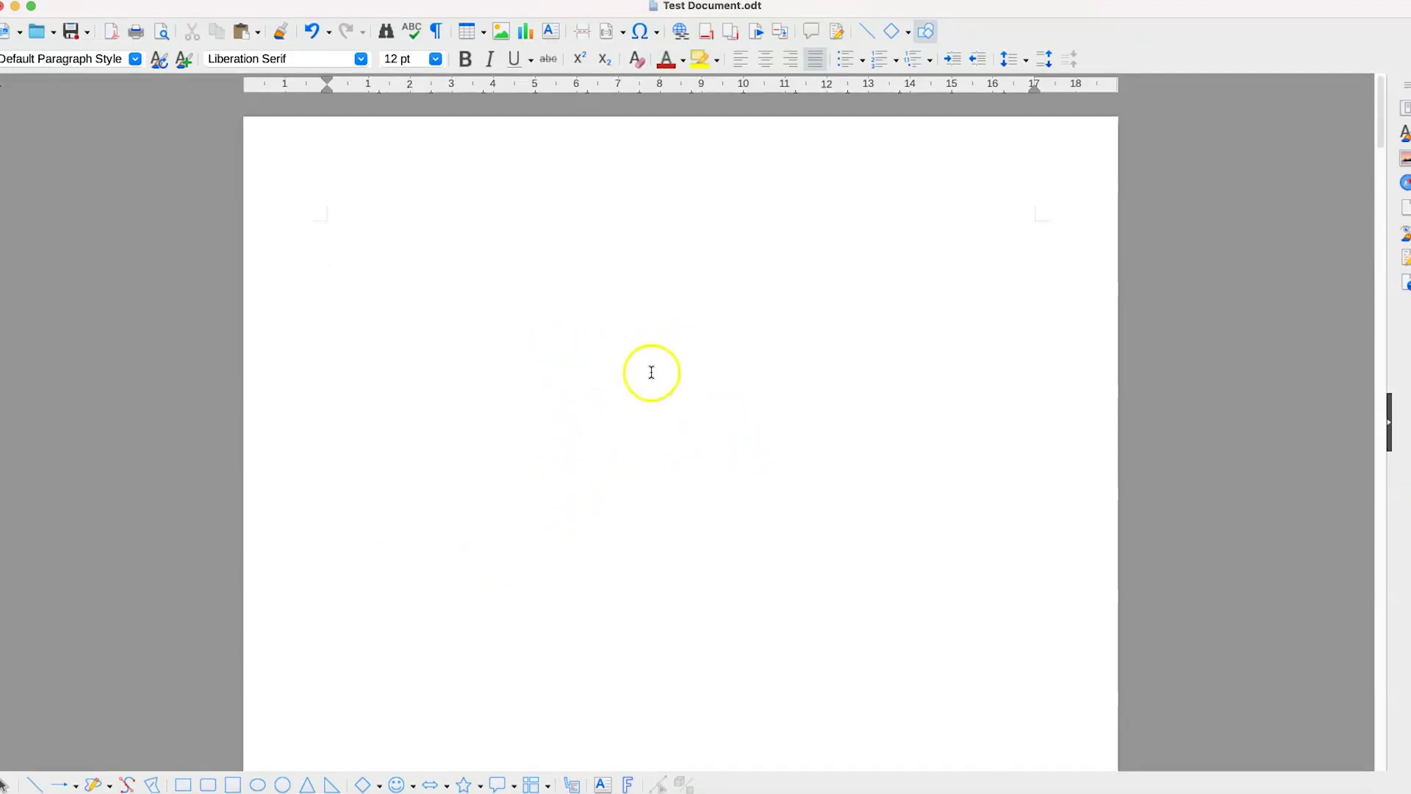
- Paste the cover text and add blank lines above December 2024 and above the author line
text(How to Design Logo with Canva        By       Dr. A. S. Abdurrasheed Instructor)
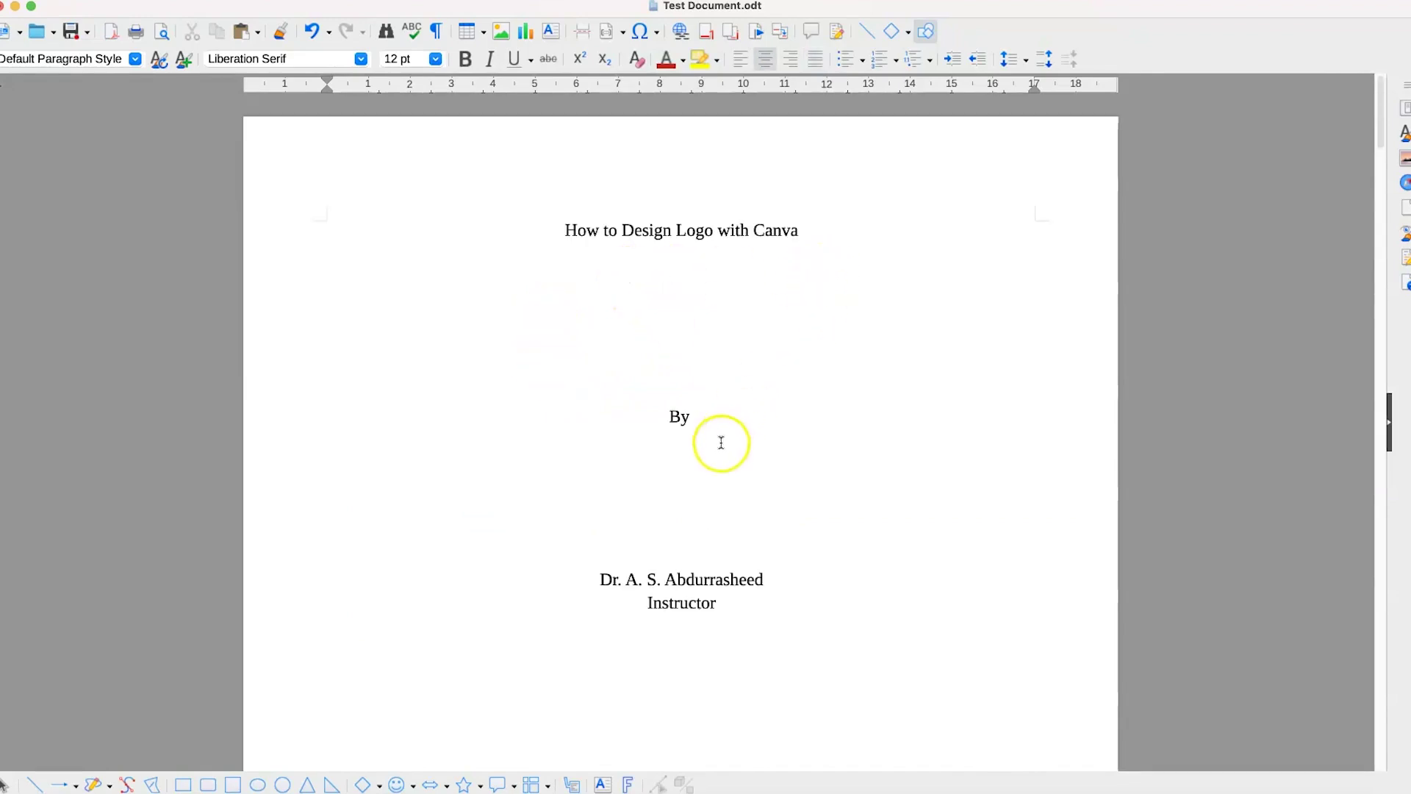
scroll(717, 436, down, 1)
scroll(716, 431, down, 1)
scroll(722, 460, down, 4)
scroll(727, 451, down, 2)
scroll(718, 473, down, 6)
scroll(719, 488, down, 2)
scroll(721, 475, down, 3)
scroll(738, 441, up, 8)
scroll(738, 438, up, 5)
click(706, 460)
key(Return)
key(Return)
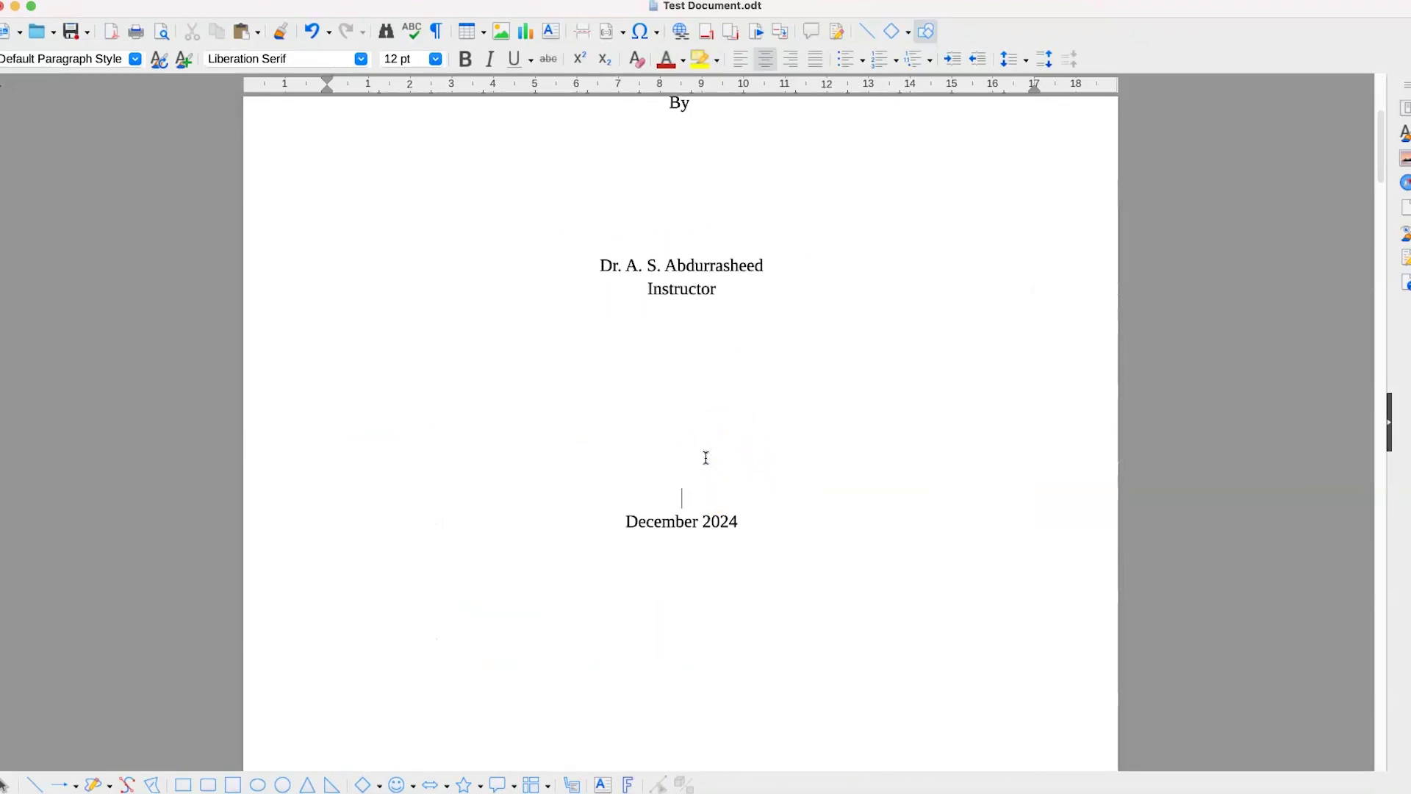
key(Return)
key(Return)
key(Return)
key(Return)
click(706, 227)
key(Return)
key(Return)
key(Return)
scroll(731, 474, down, 5)
scroll(732, 474, down, 5)
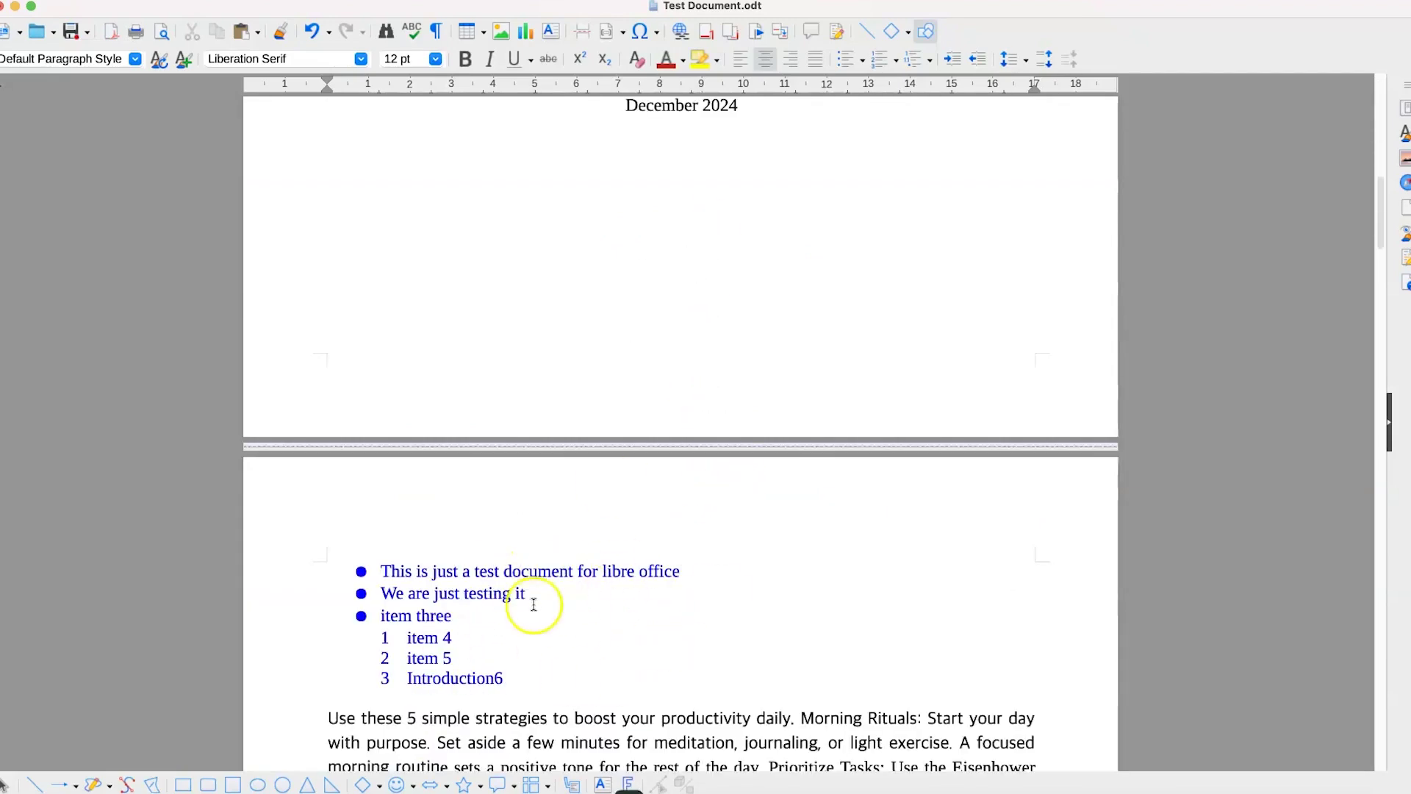
scroll(711, 343, up, 2)
scroll(712, 336, up, 5)
scroll(713, 338, up, 8)
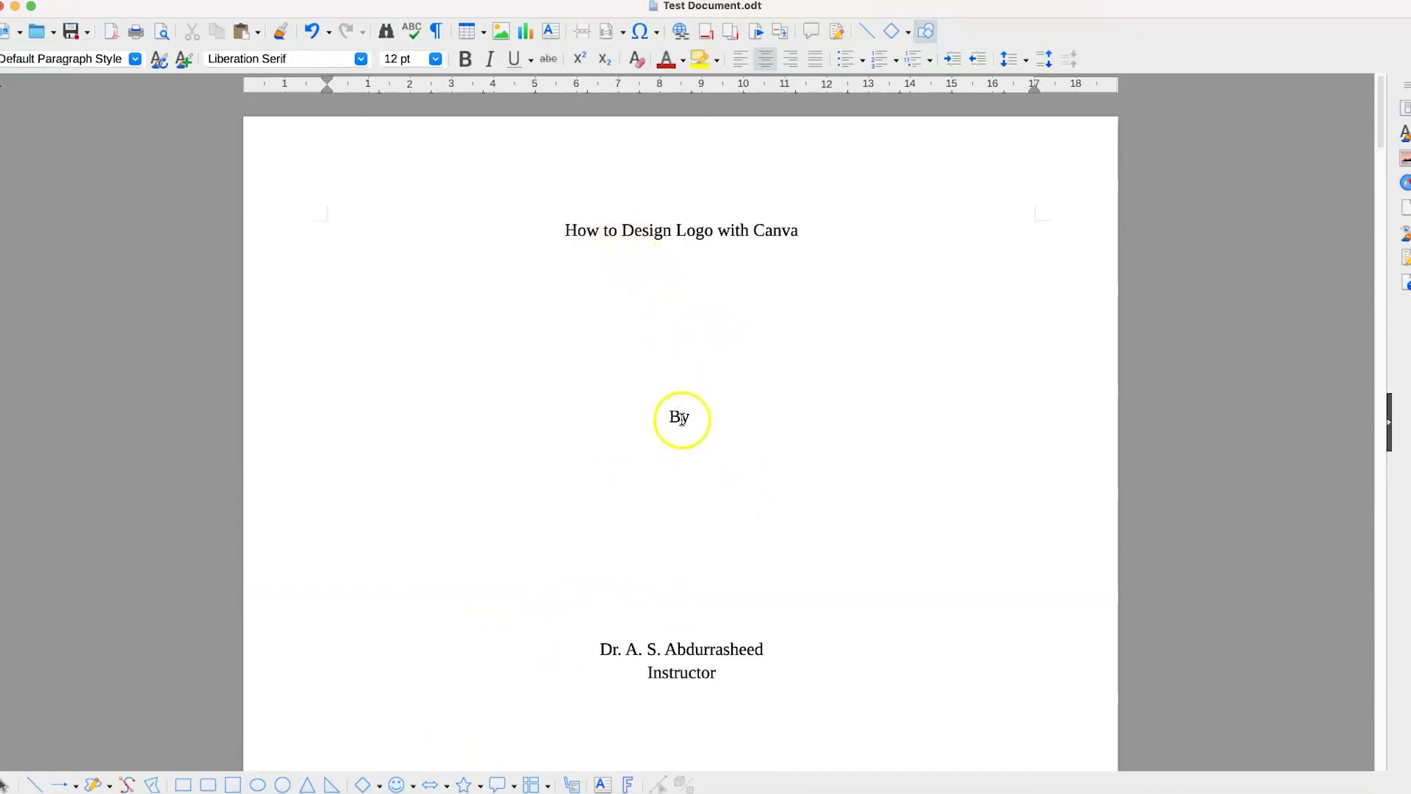
key(super+a)
- Enlarge the title 'How to Design Logo with Canva' to 22 pt
drag(308, 224, 384, 162)
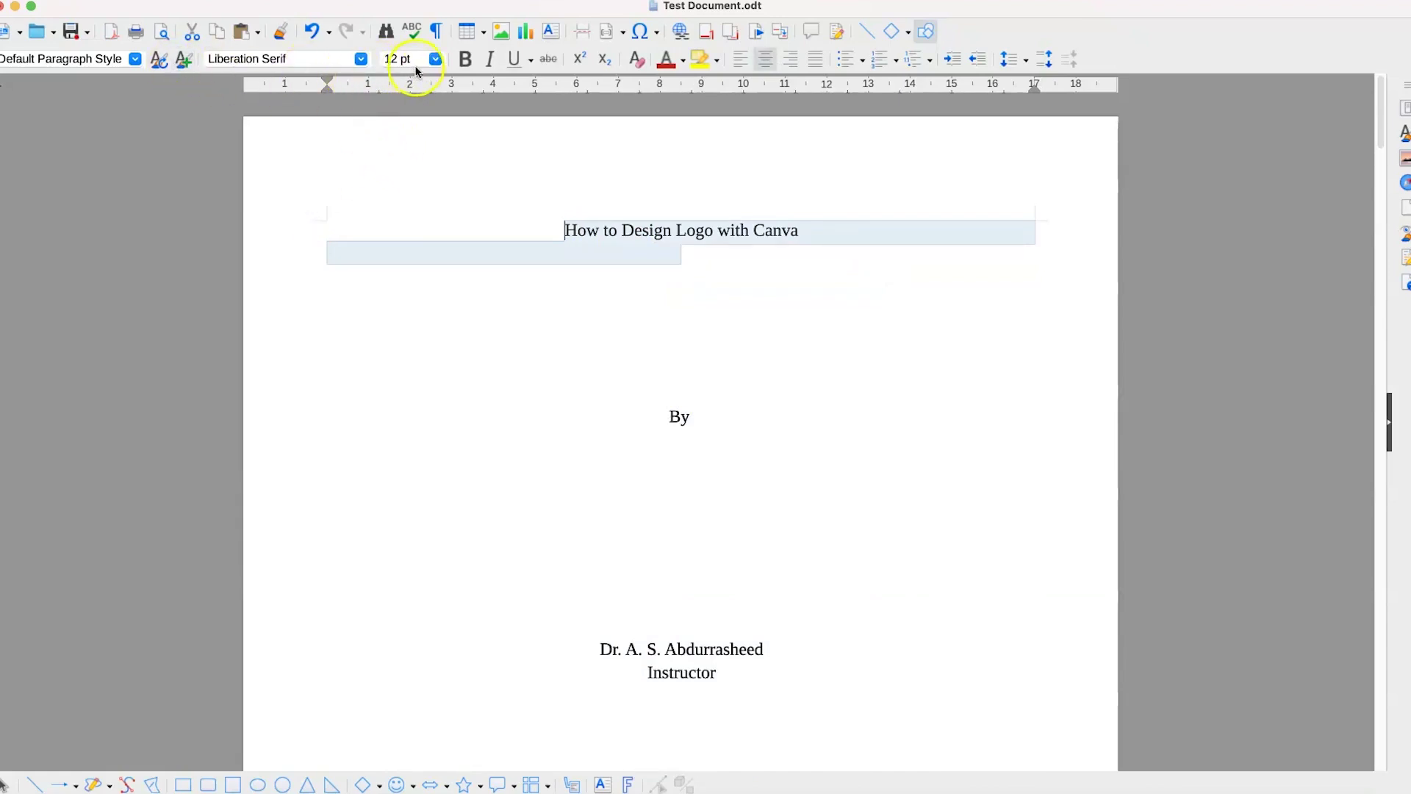
click(438, 58)
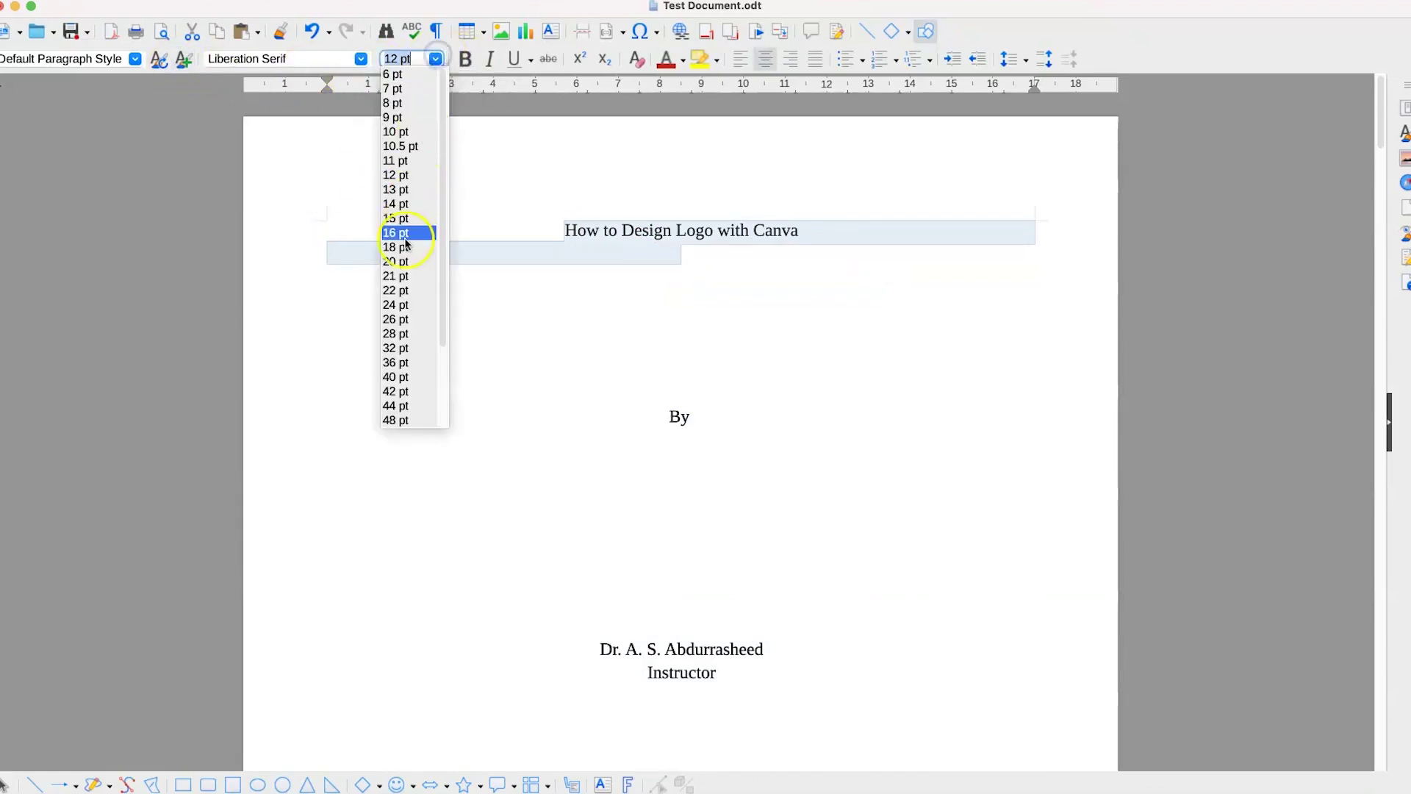
click(402, 292)
click(655, 406)
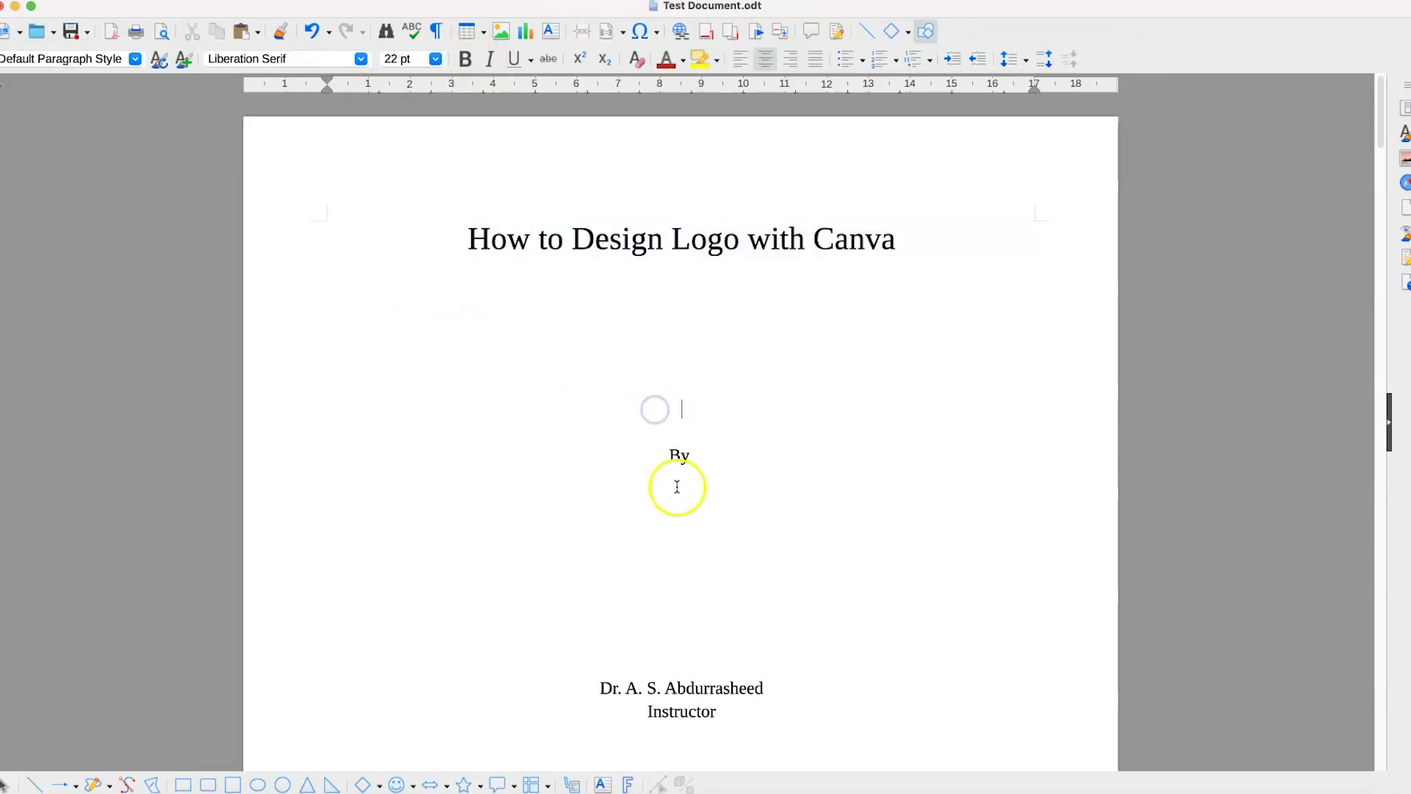
scroll(677, 486, down, 5)
scroll(695, 488, down, 5)
scroll(686, 478, up, 2)
scroll(690, 483, up, 5)
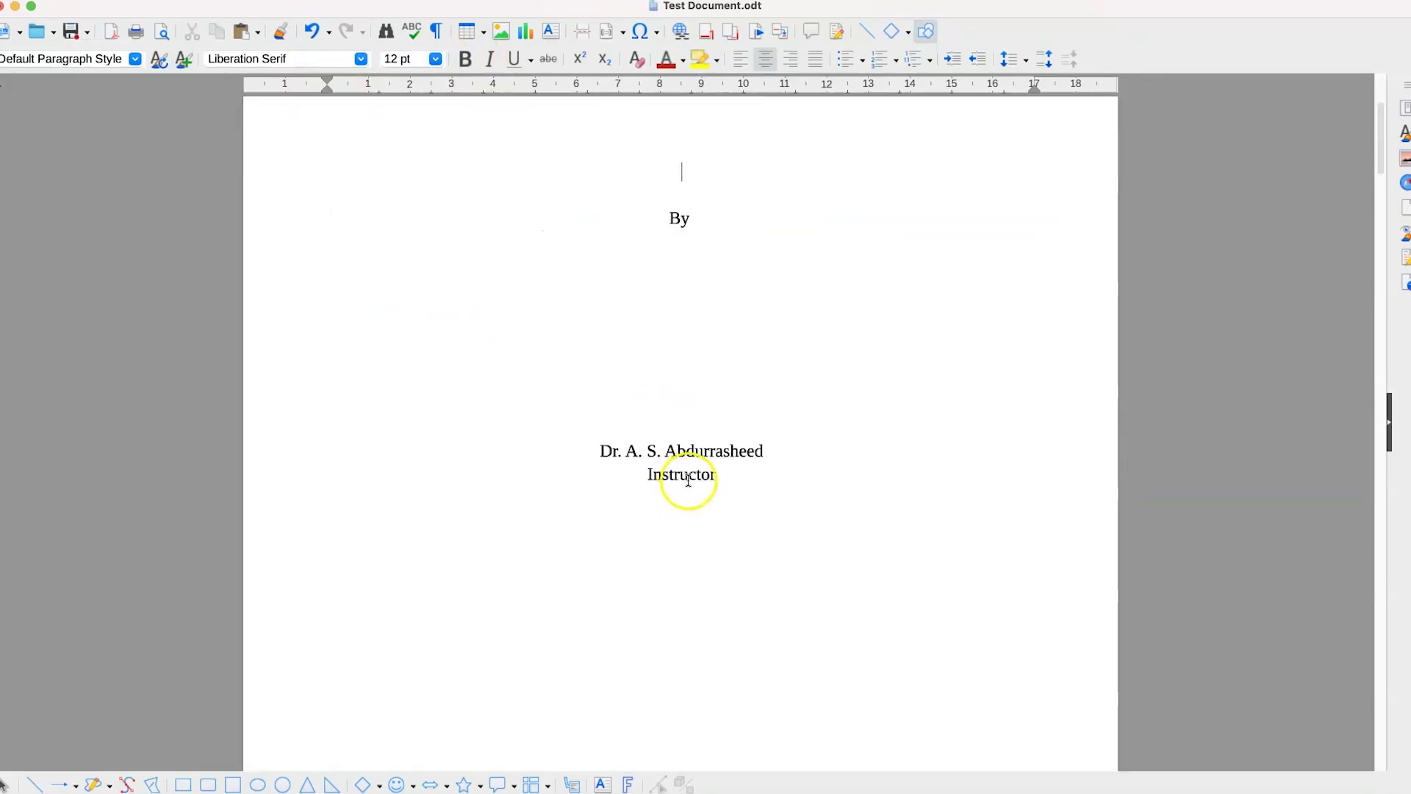
scroll(838, 474, up, 3)
scroll(785, 429, down, 1)
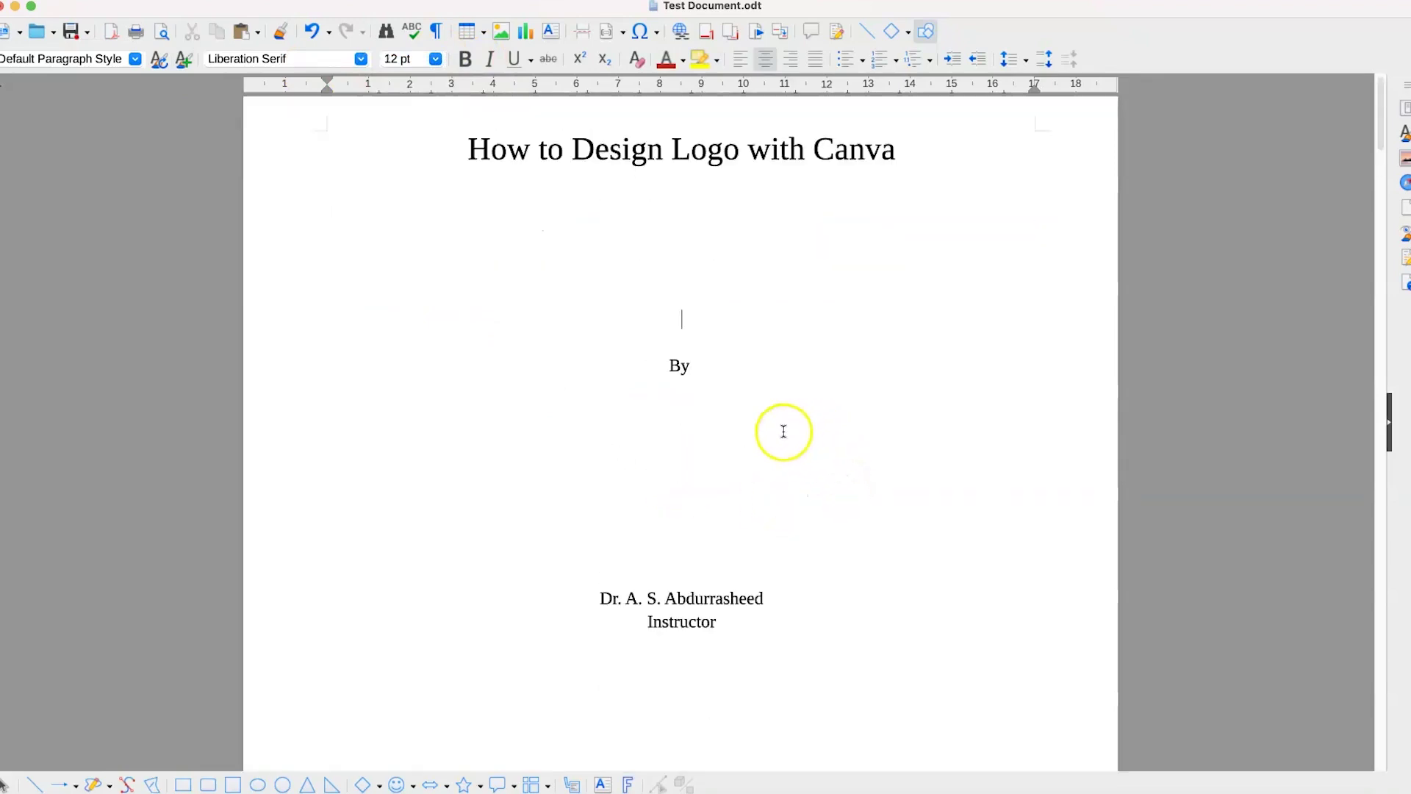
scroll(781, 364, down, 1)
scroll(773, 331, up, 3)
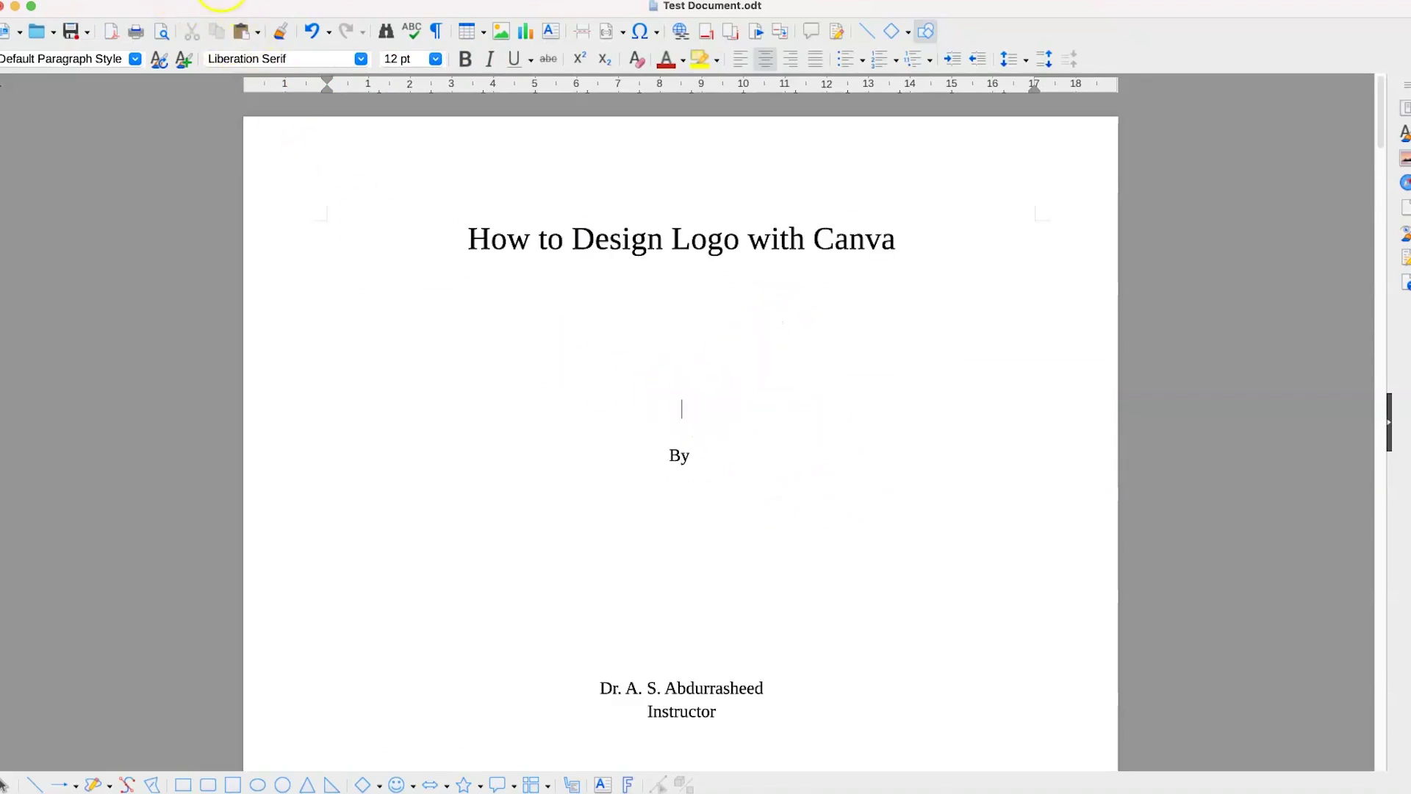
- Start inserting an image and browse to the Downloads folder
click(220, 4)
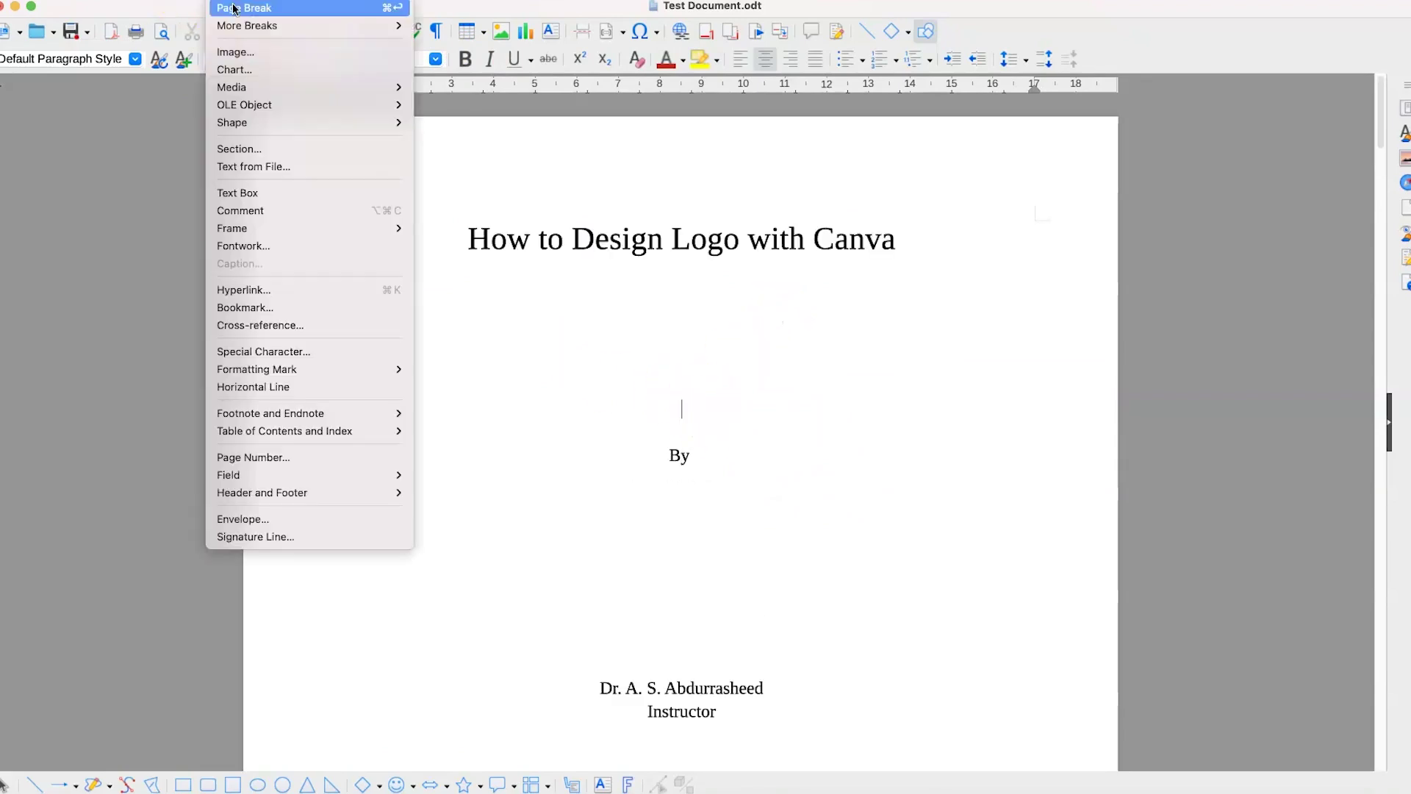
click(239, 55)
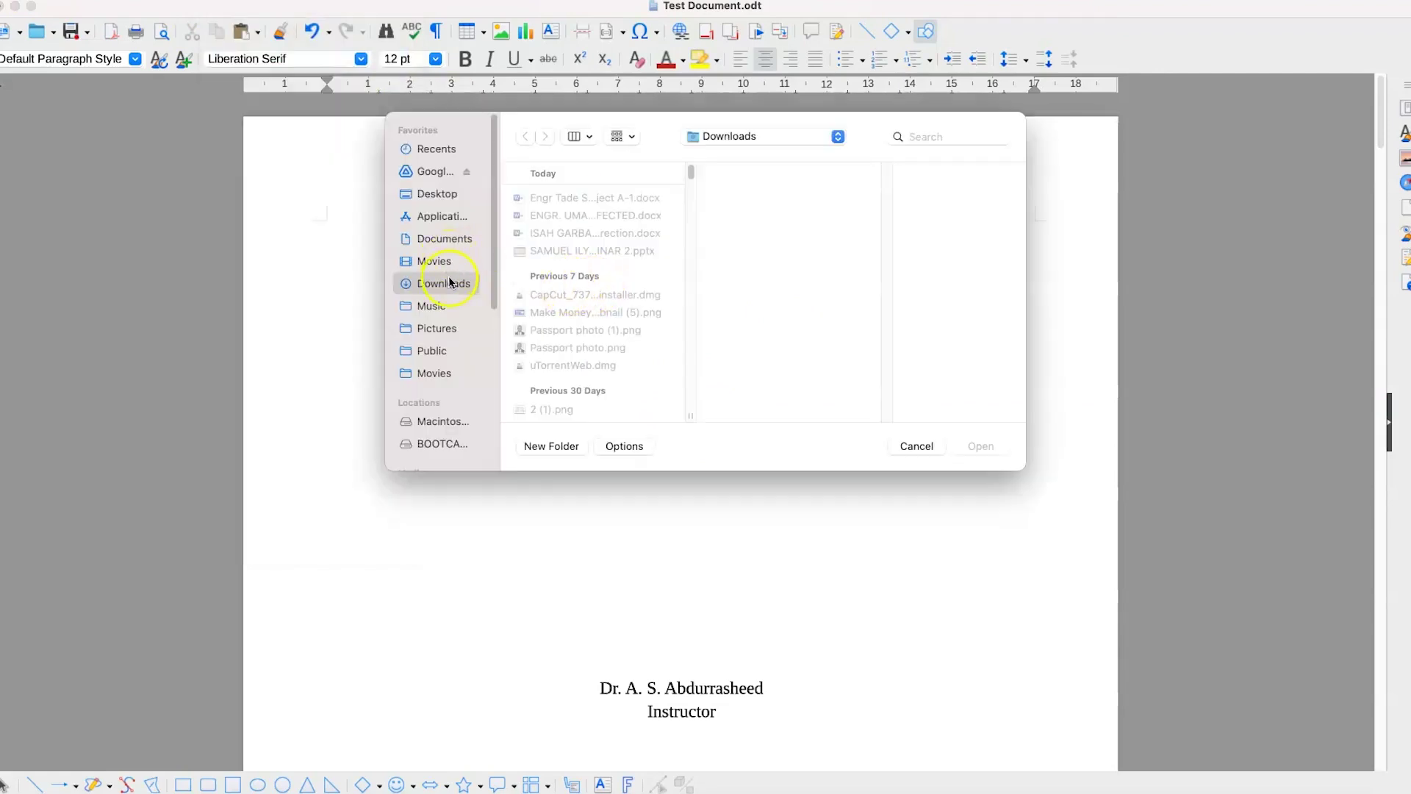
click(436, 243)
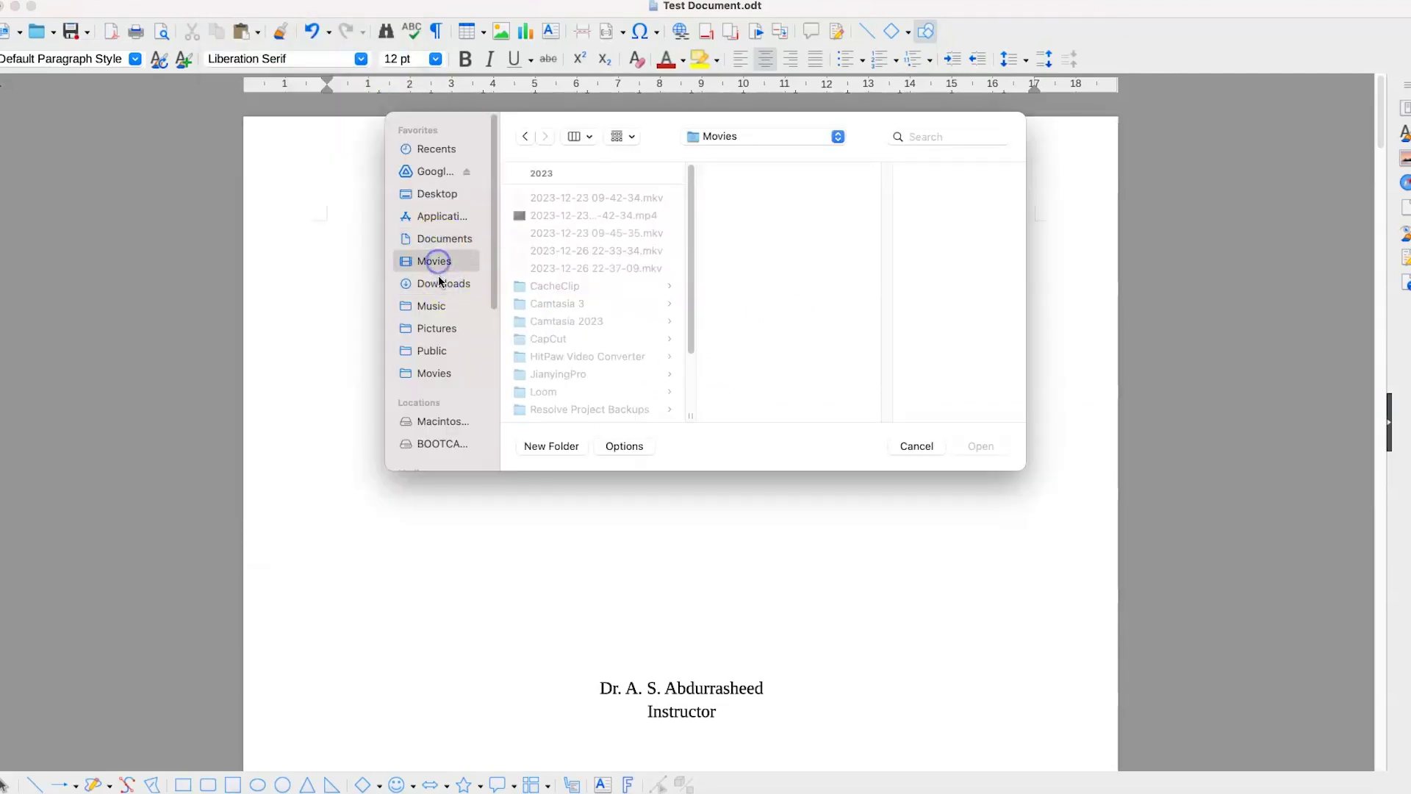
click(441, 282)
- Preview several image files, including 20240602_092946.jpg, to find the desk photo
click(557, 327)
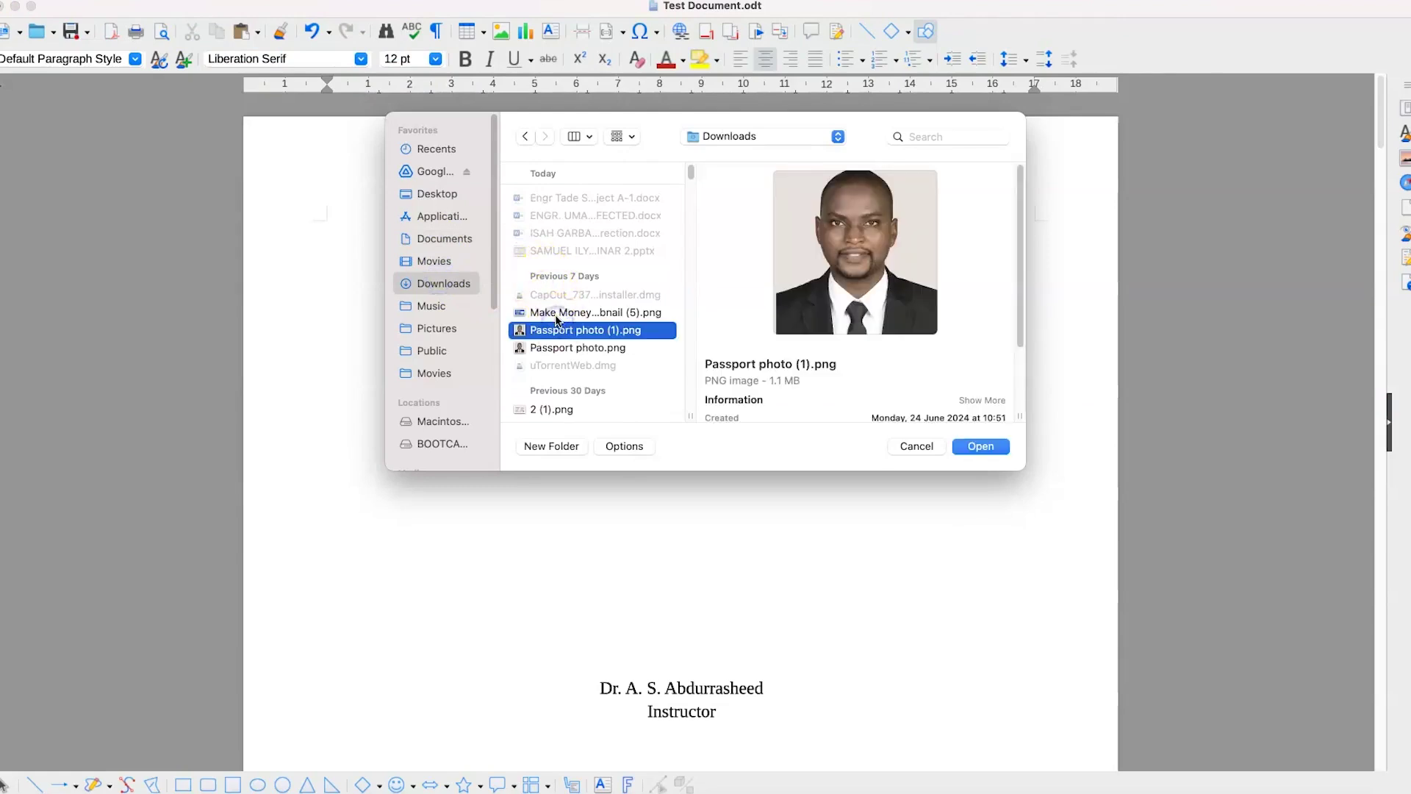
click(556, 316)
click(564, 336)
scroll(564, 337, down, 5)
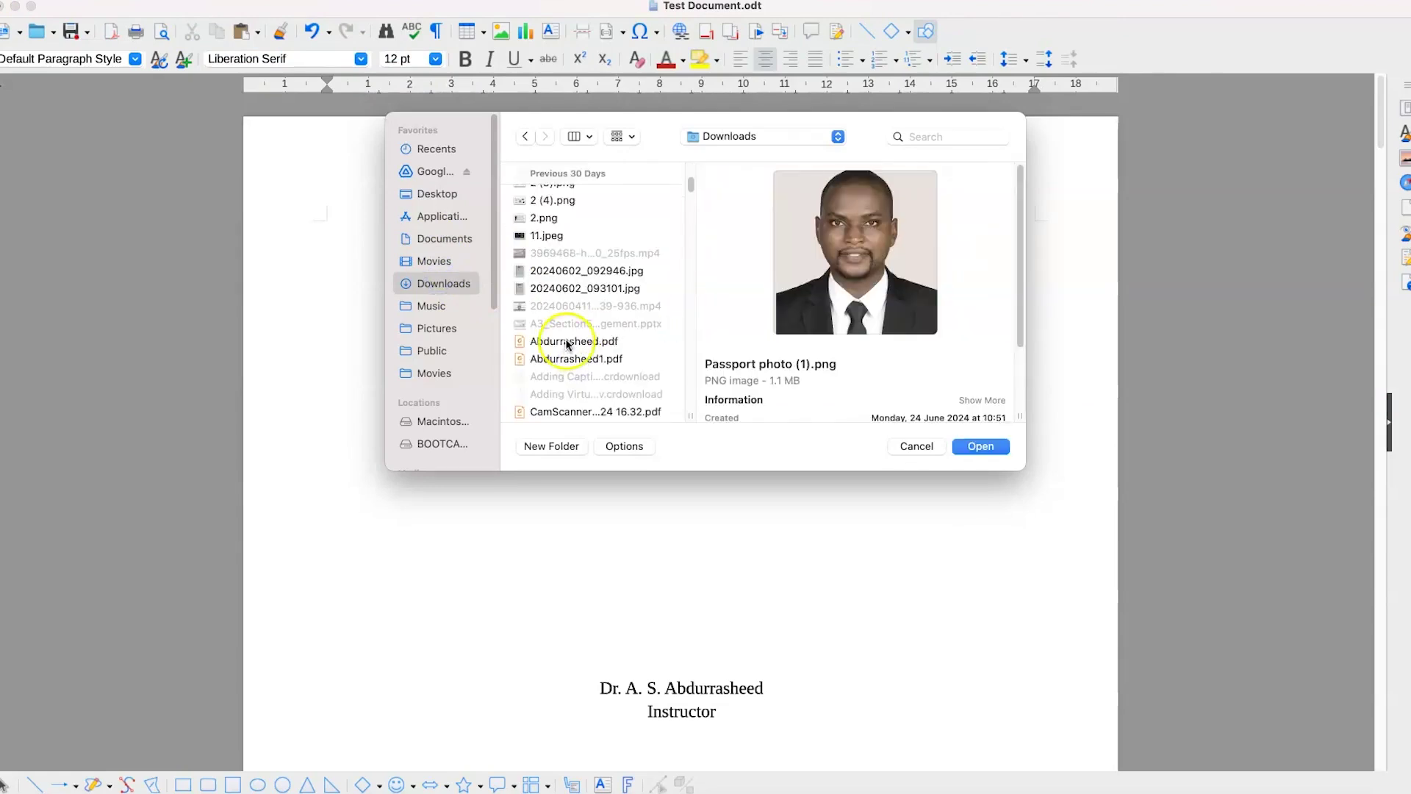
click(577, 276)
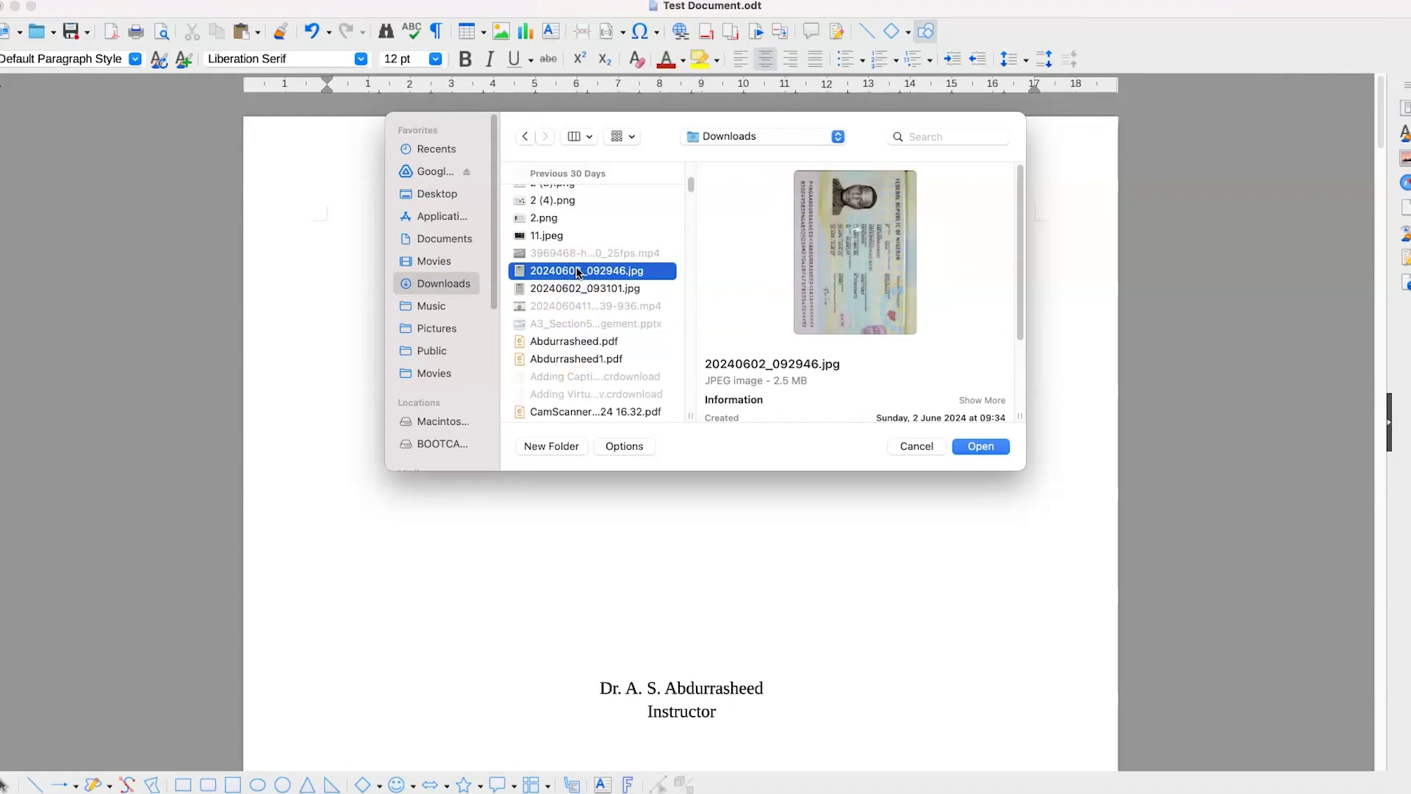
scroll(578, 278, down, 2)
scroll(574, 374, down, 5)
- Insert the desk photo and move it up under the title
click(596, 353)
click(964, 446)
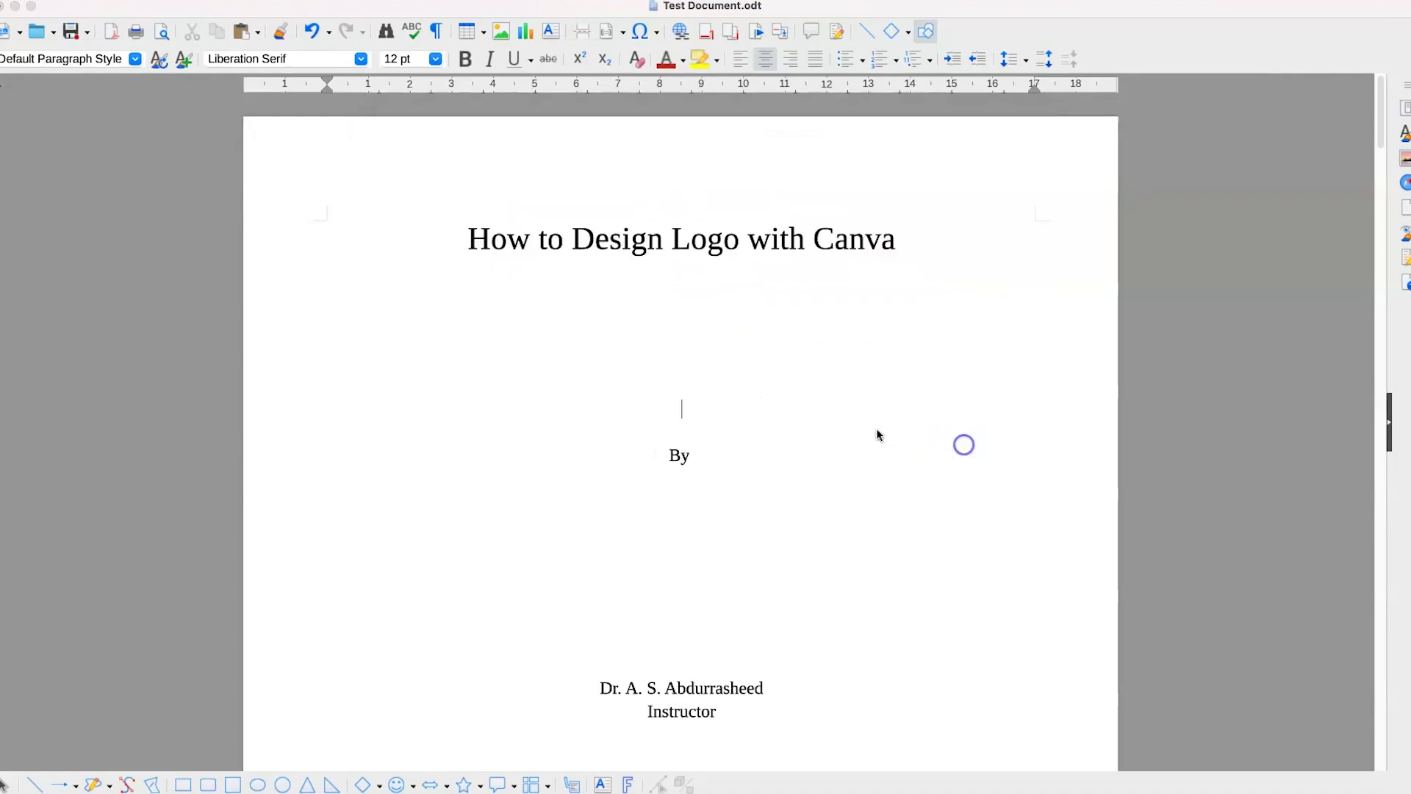
drag(674, 460, 685, 342)
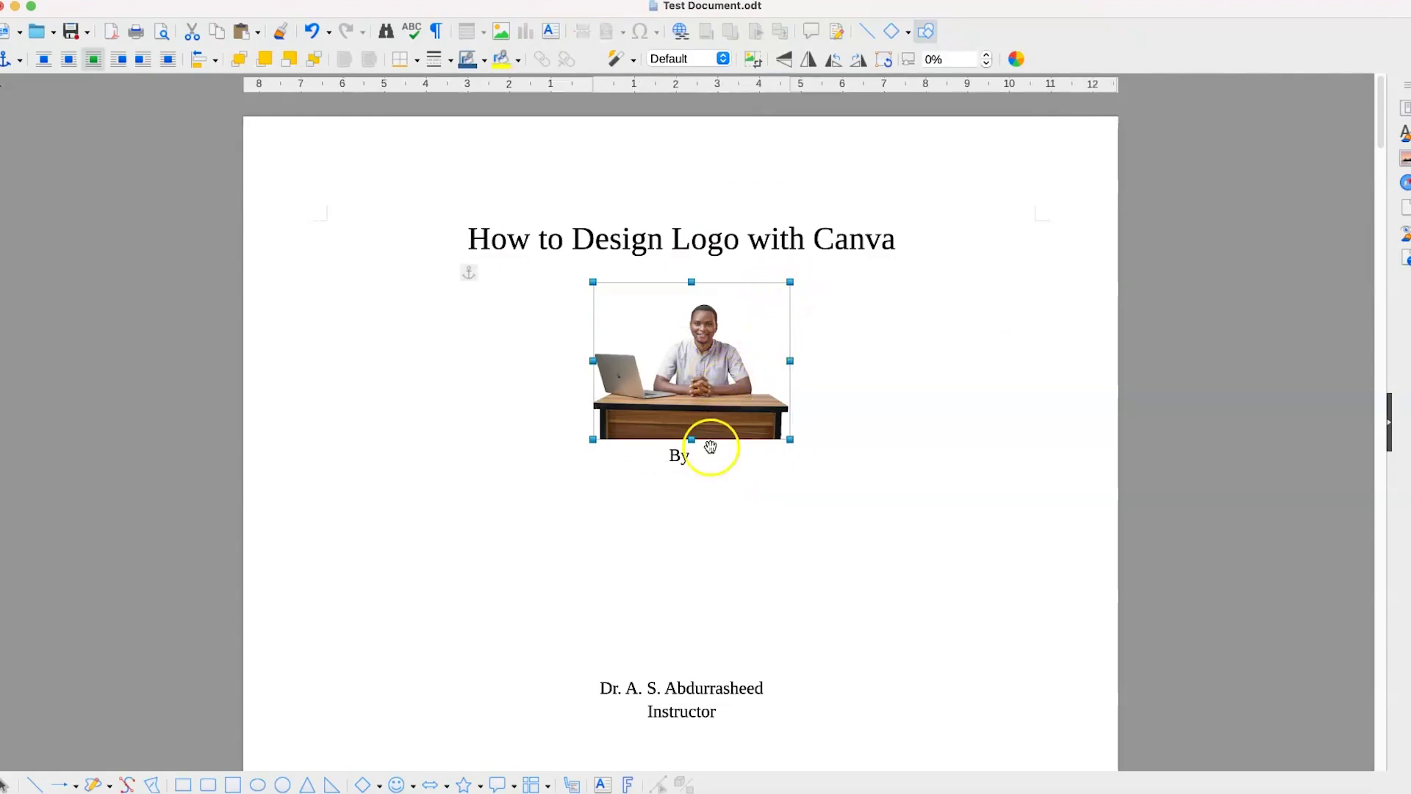
click(699, 449)
- Push By further down and enlarge the photo proportionally from its corner
click(671, 457)
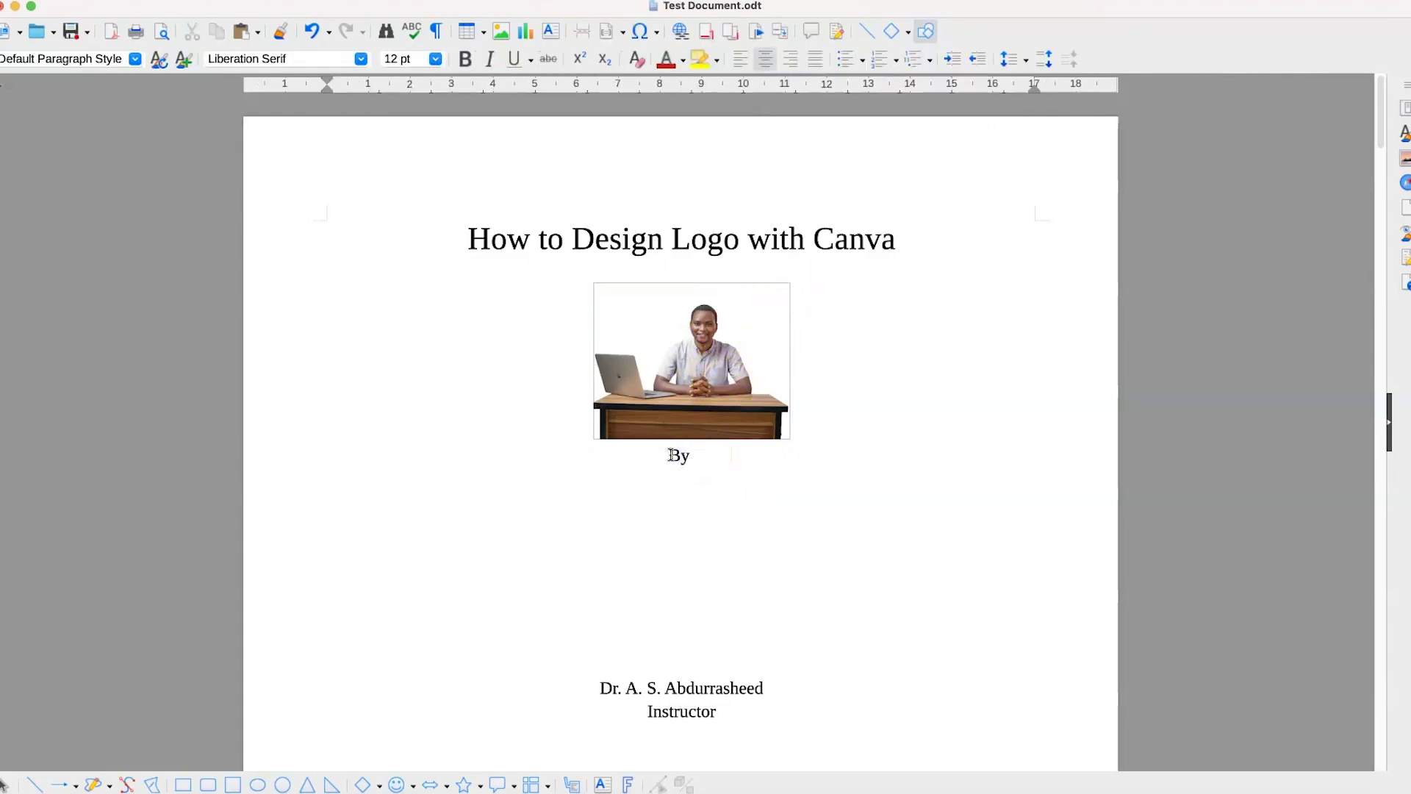
key(Return)
key(Return)
key(Return)
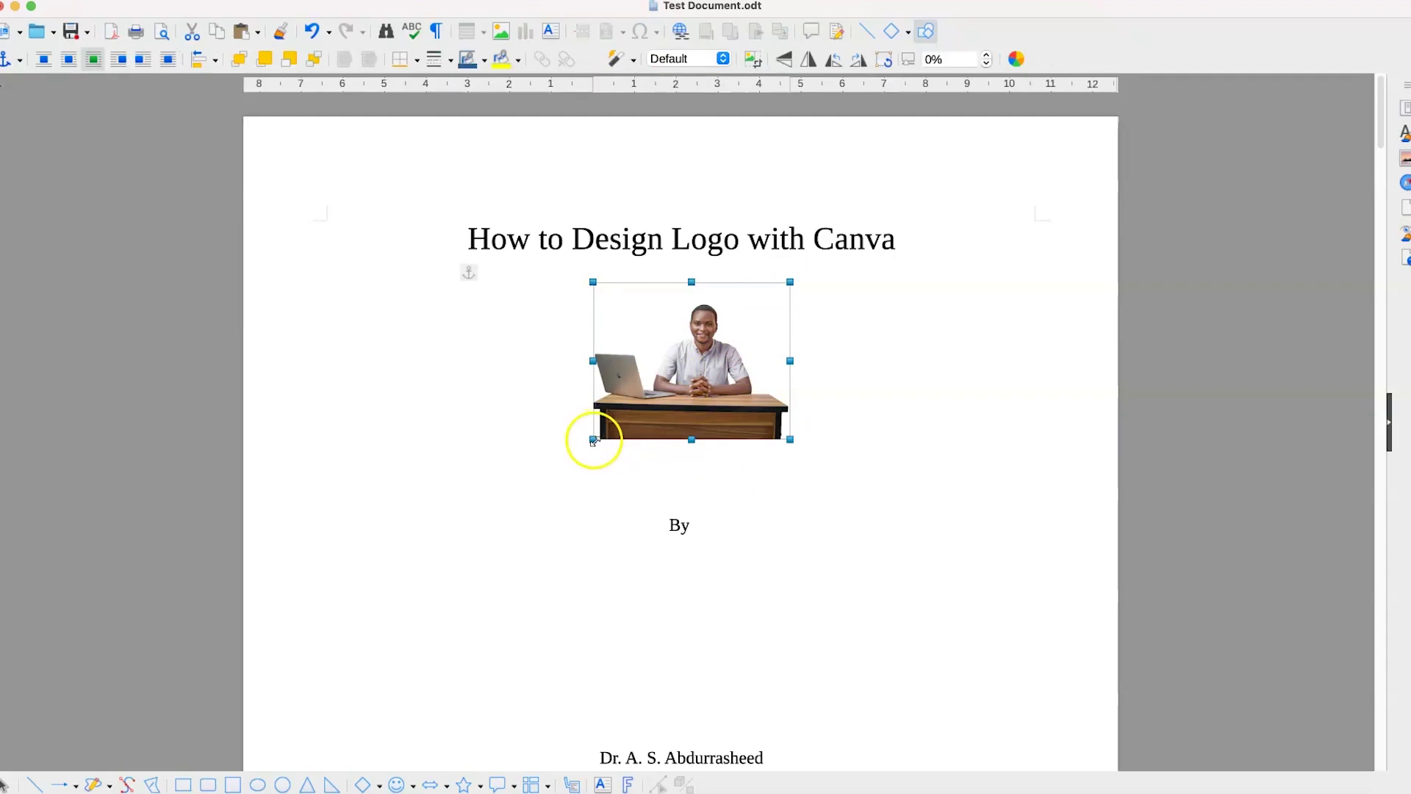
mouse_move(593, 440)
mouse_down()
mouse_move(429, 467)
mouse_move(426, 486)
mouse_up()
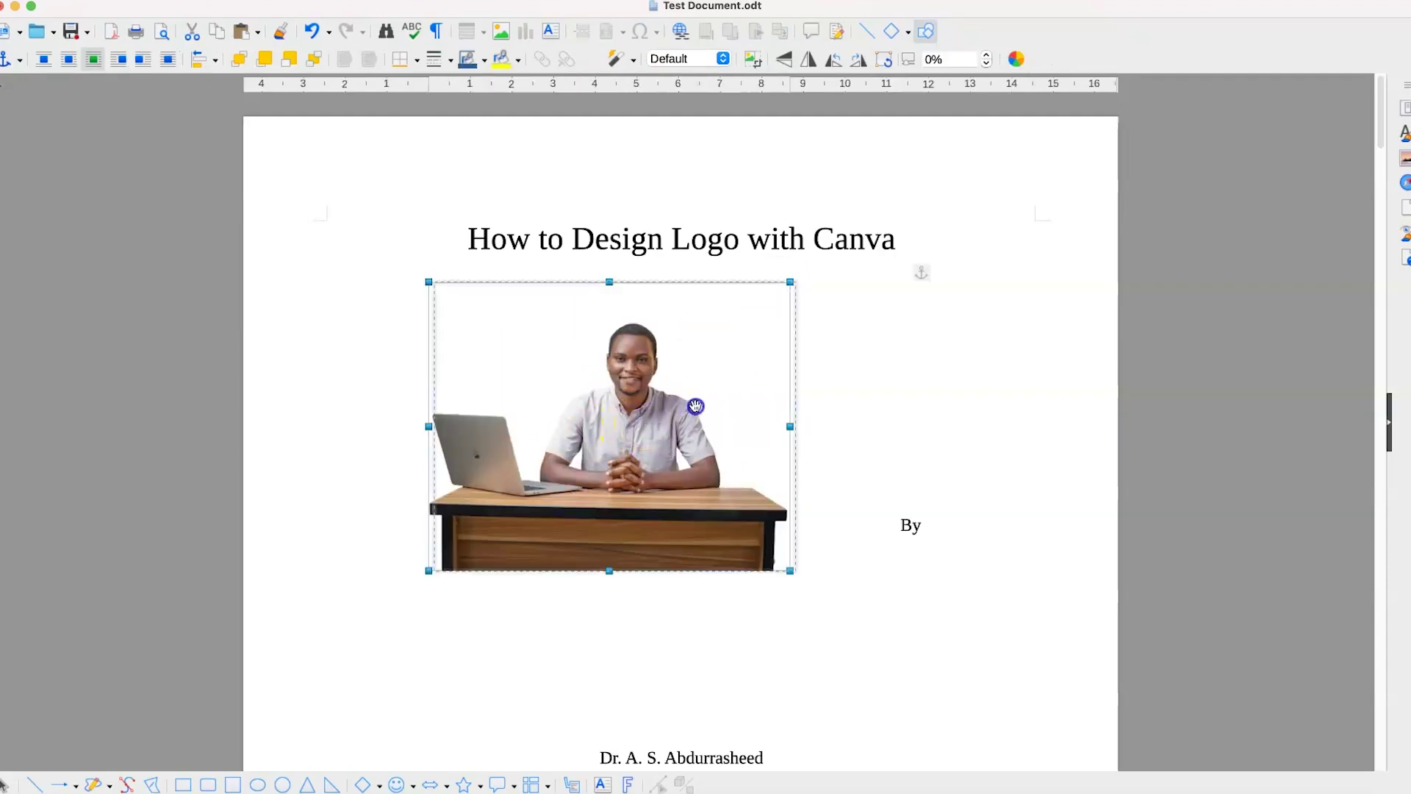
drag(649, 420, 699, 410)
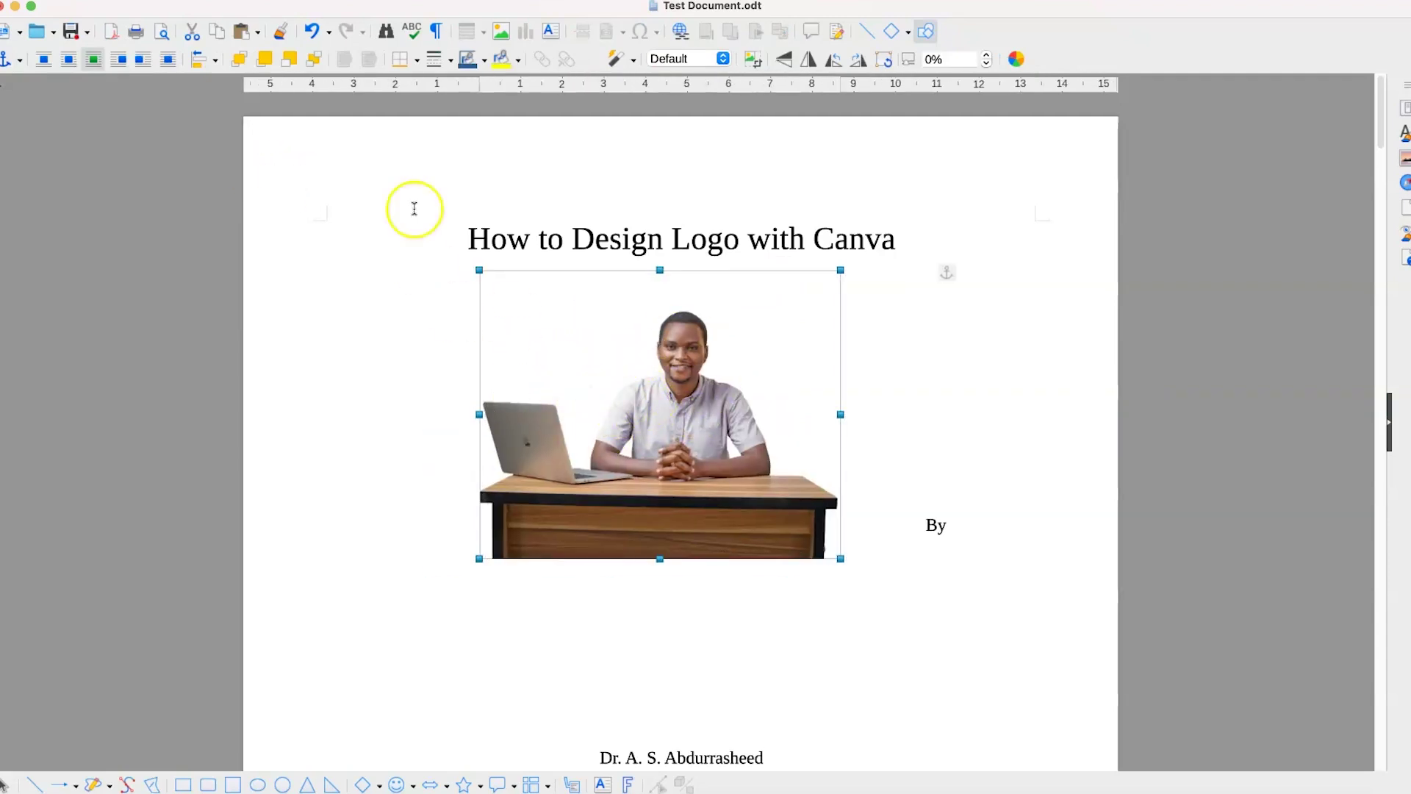
- Set photo wrap to None and remove surplus blank lines around By and above December 2024
click(45, 59)
scroll(624, 418, down, 2)
scroll(663, 458, down, 5)
scroll(662, 458, down, 1)
scroll(662, 456, down, 2)
scroll(662, 452, down, 2)
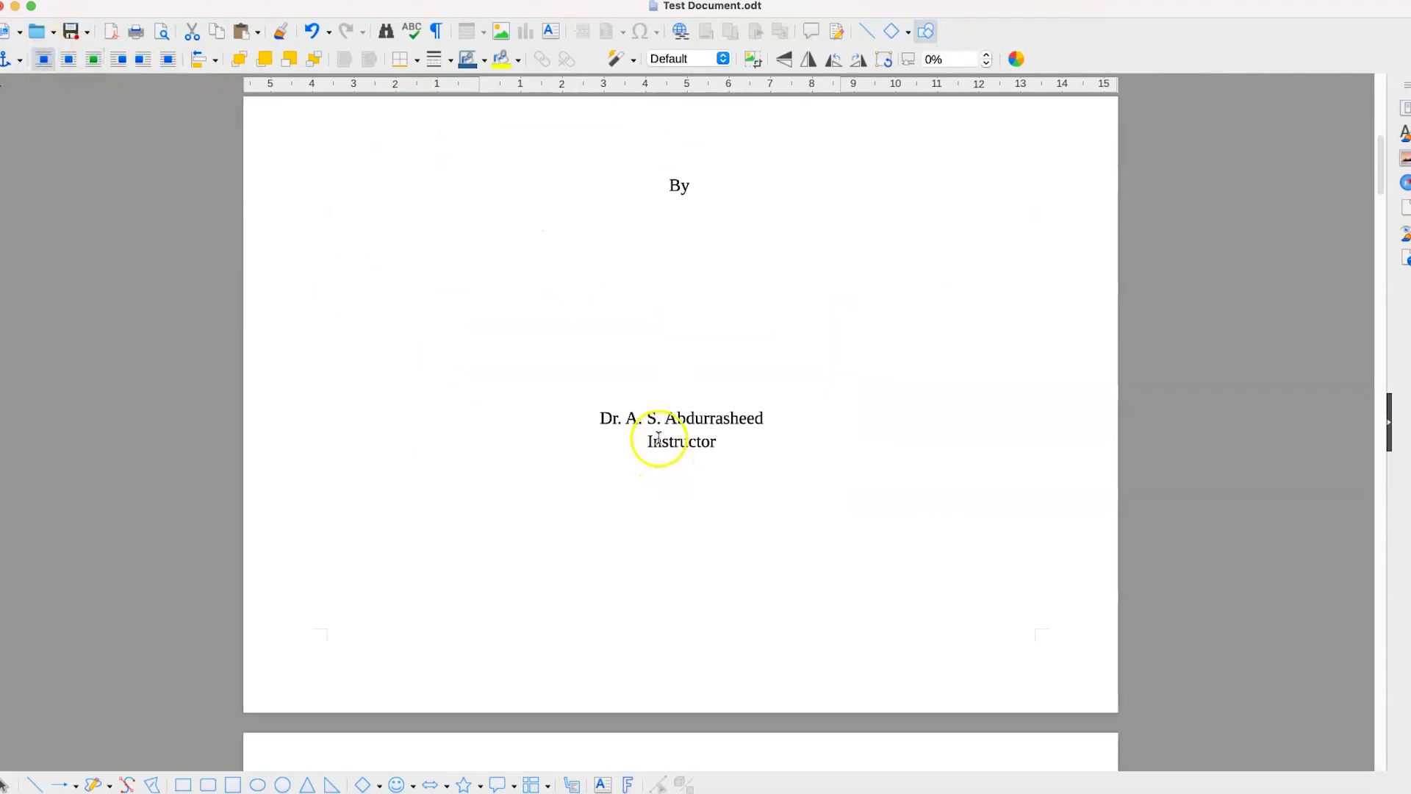
scroll(656, 438, down, 3)
scroll(655, 436, up, 1)
scroll(655, 397, up, 2)
scroll(662, 361, up, 2)
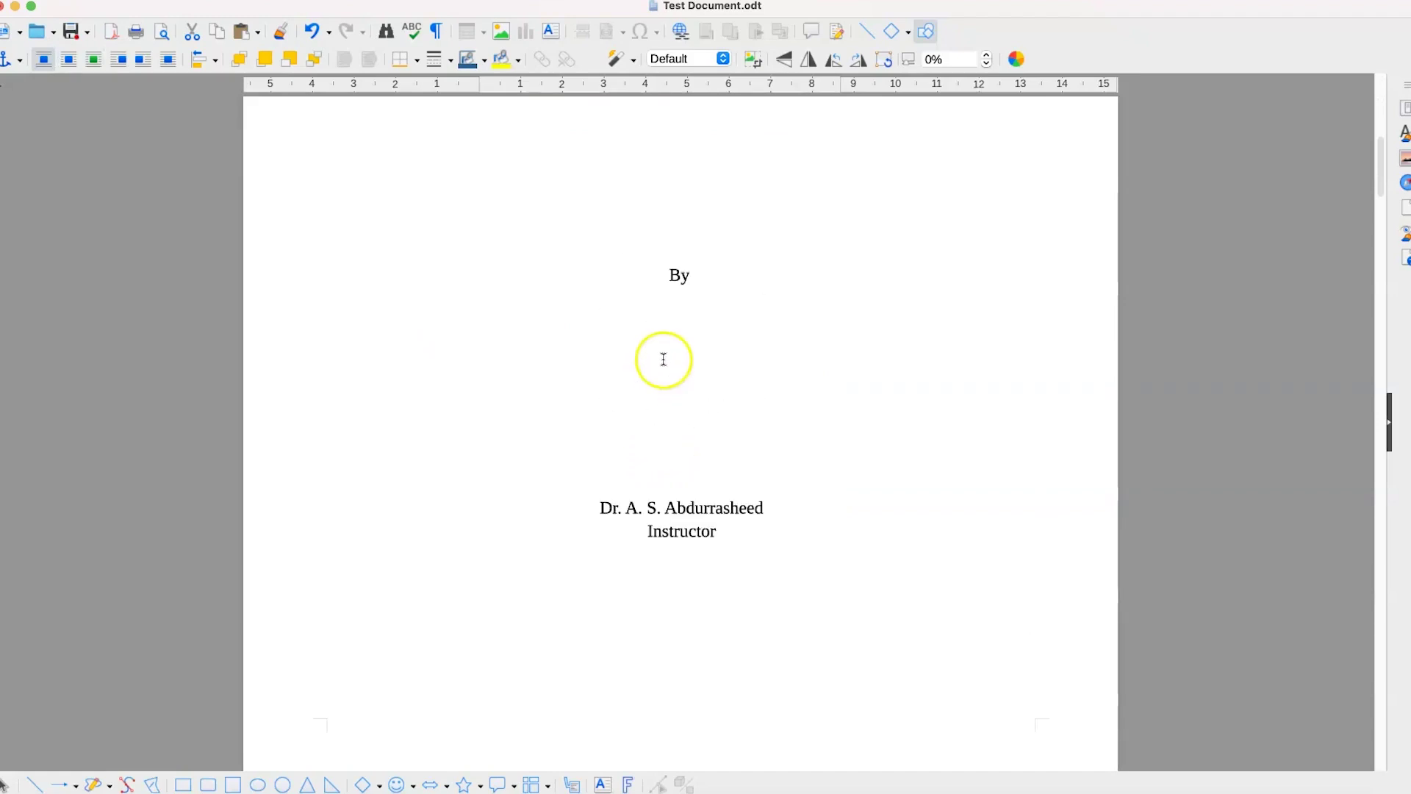
scroll(743, 213, down, 1)
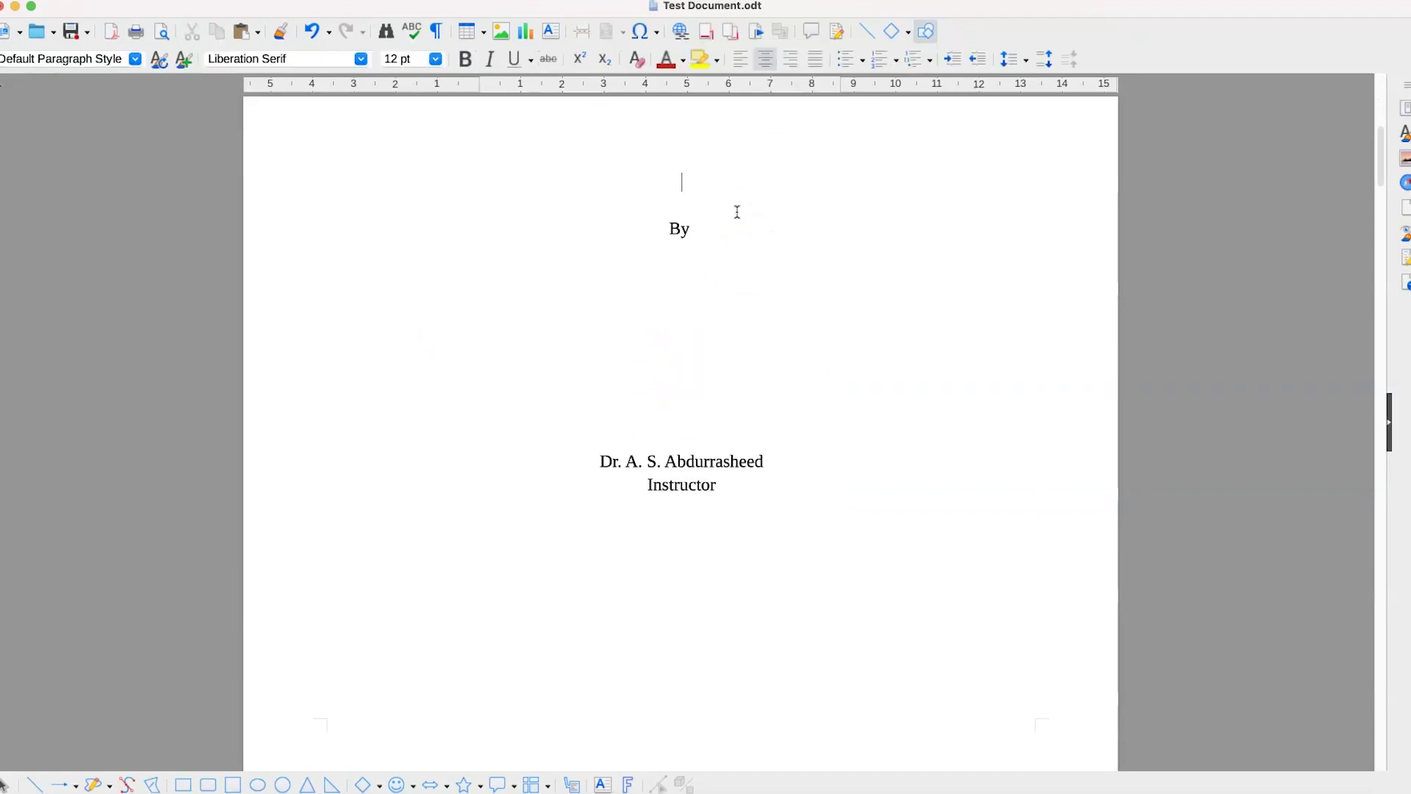
scroll(738, 211, up, 5)
scroll(668, 249, up, 3)
key(BackSpace)
key(BackSpace)
key(BackSpace)
key(BackSpace)
key(BackSpace)
key(BackSpace)
scroll(728, 423, up, 2)
scroll(698, 509, up, 1)
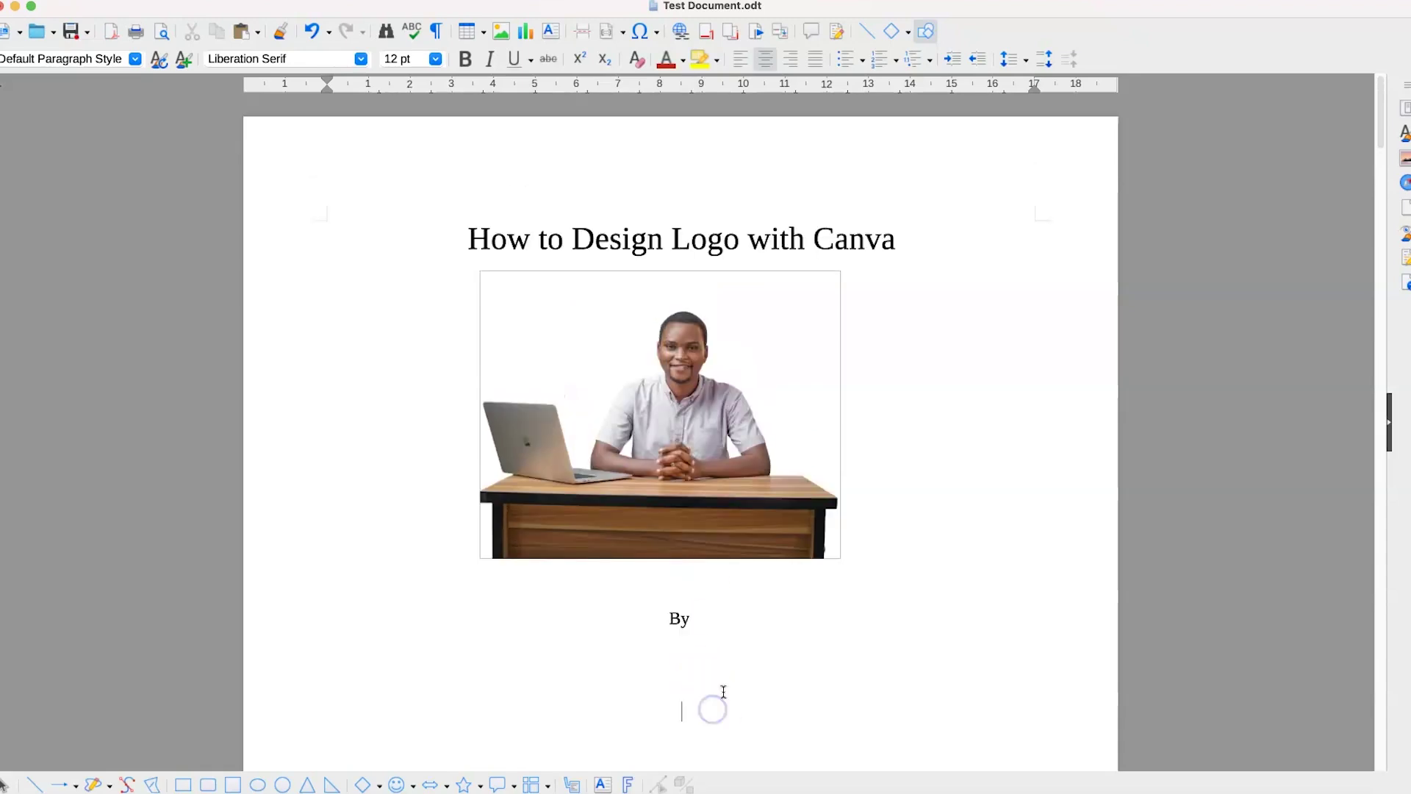
key(BackSpace)
scroll(714, 502, down, 5)
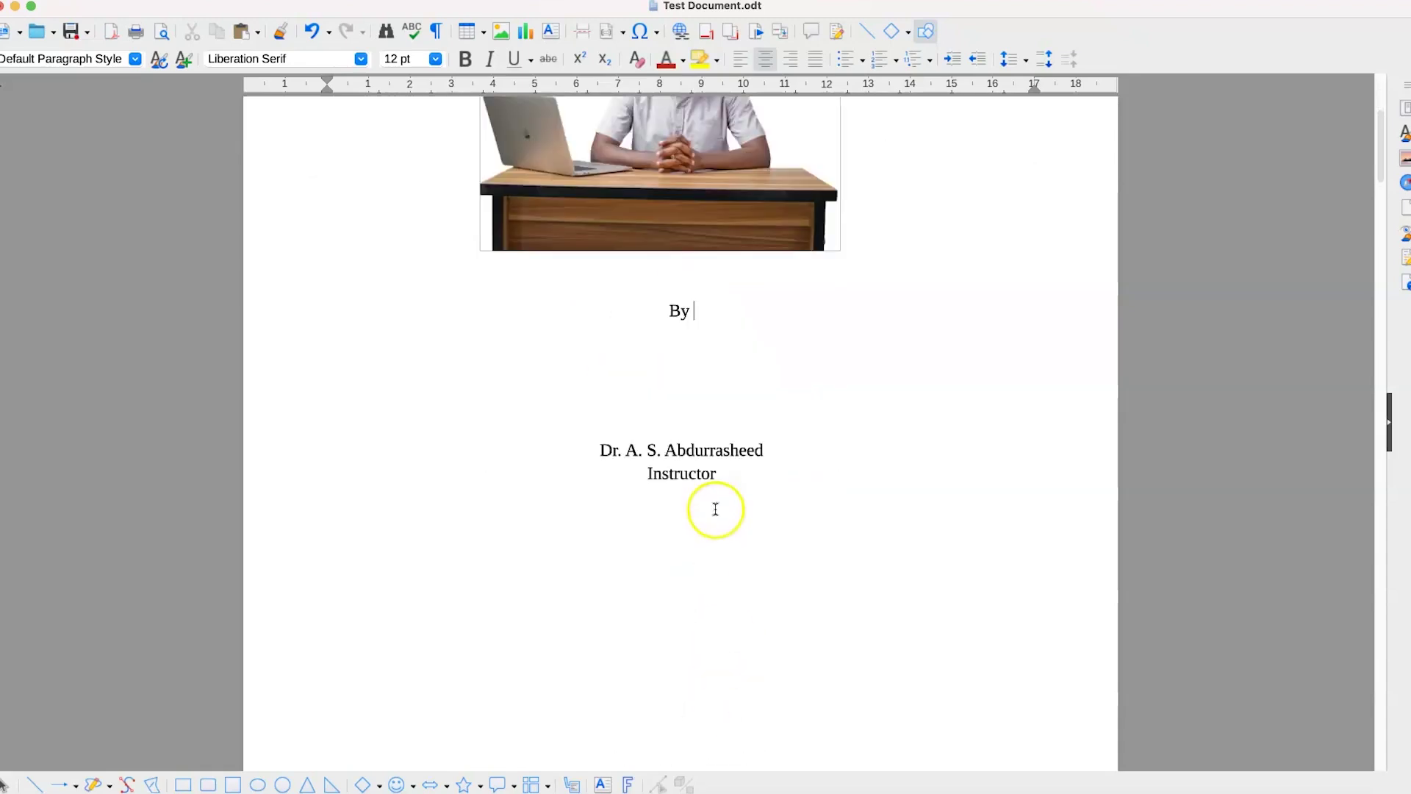
scroll(713, 516, down, 2)
click(691, 511)
key(BackSpace)
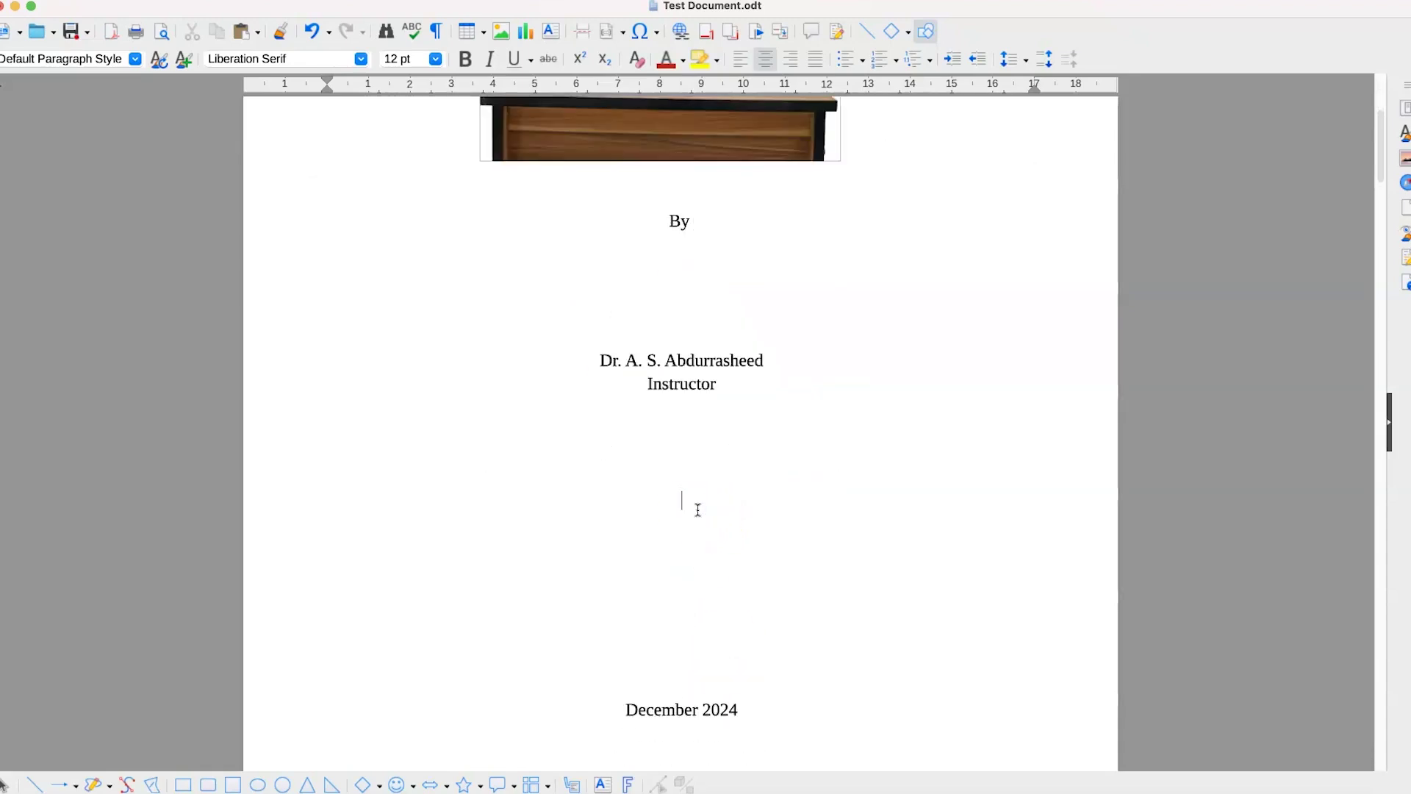
key(BackSpace)
key(BackSpace)
key(BackSpace)
scroll(703, 542, down, 5)
scroll(703, 403, up, 3)
scroll(712, 319, up, 7)
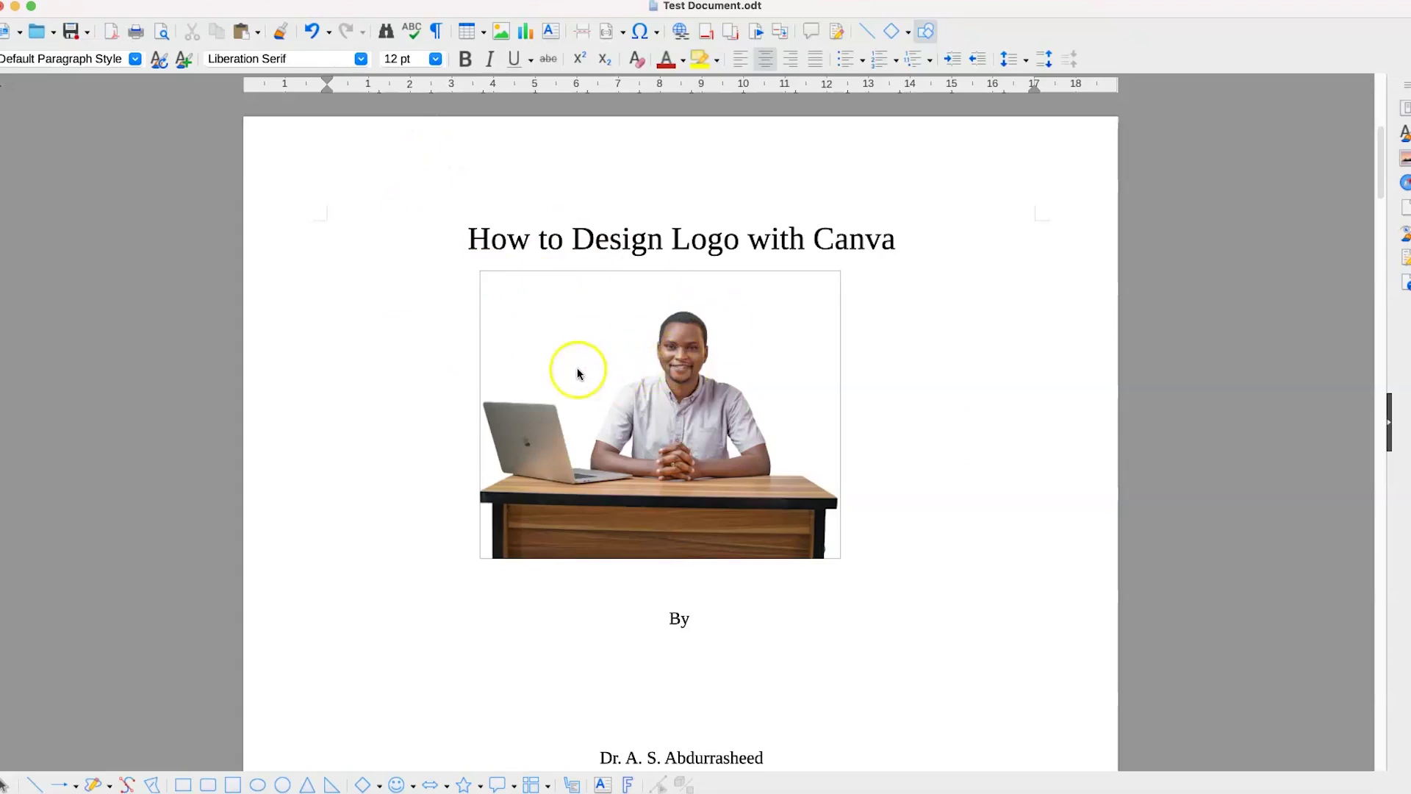
click(634, 195)
click(615, 230)
scroll(523, 290, down, 2)
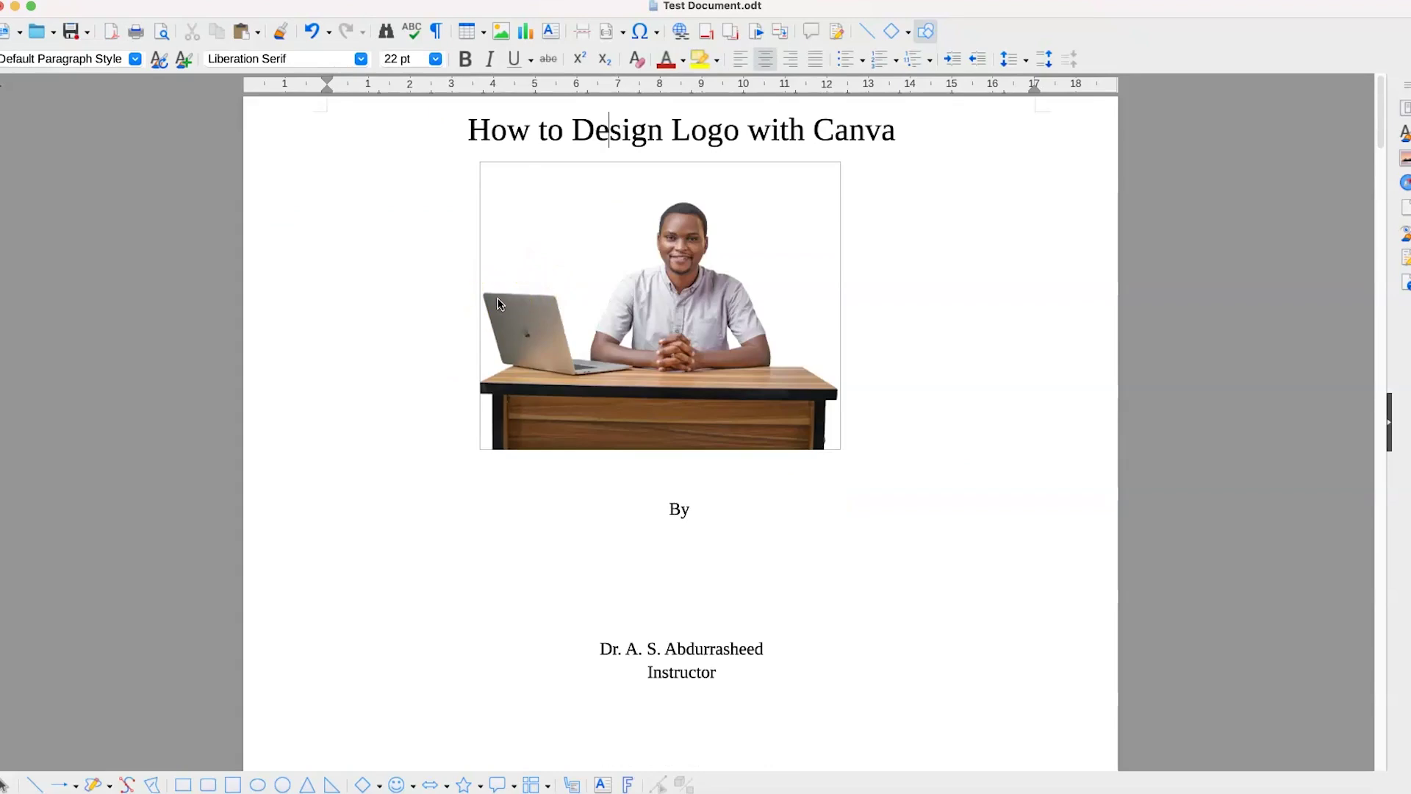
scroll(507, 321, down, 1)
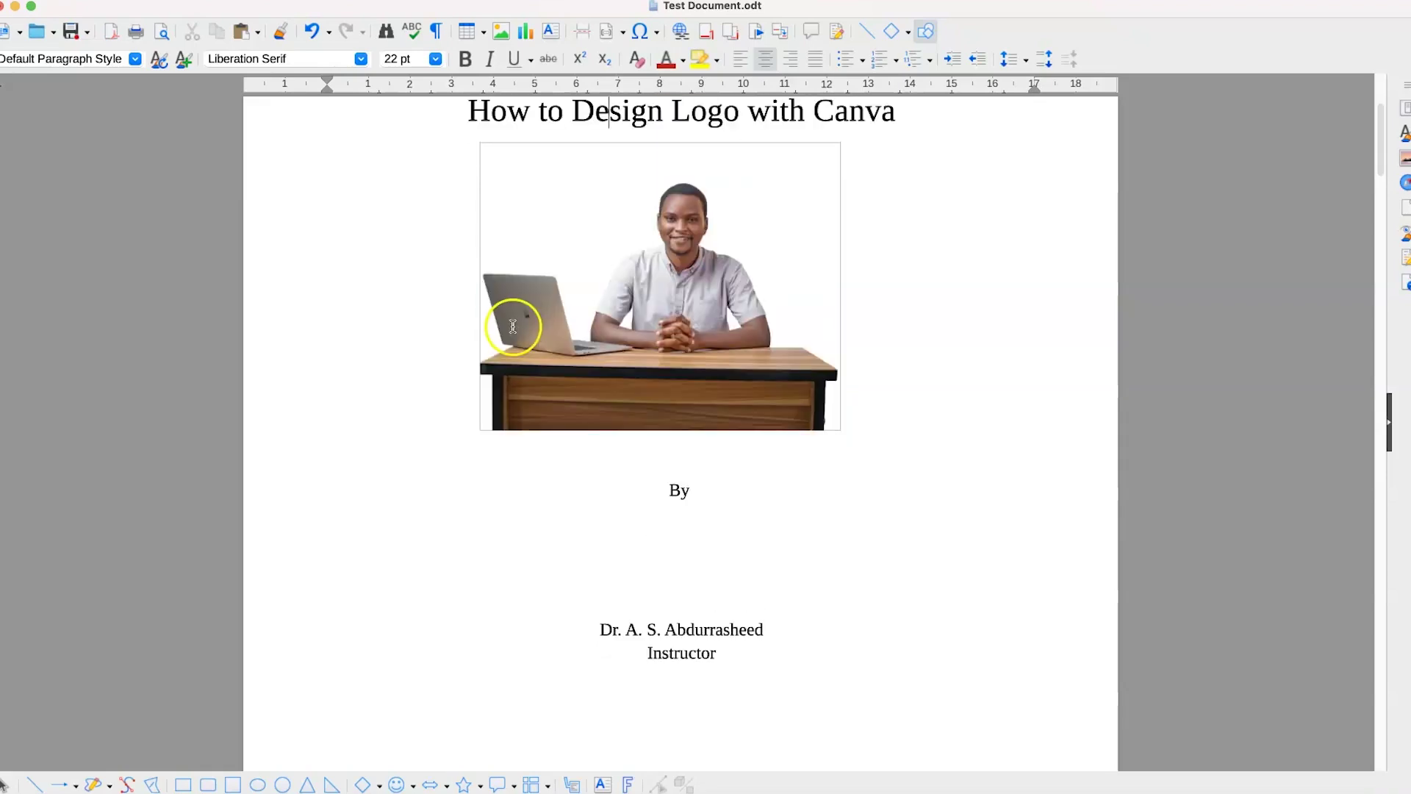
scroll(510, 315, up, 3)
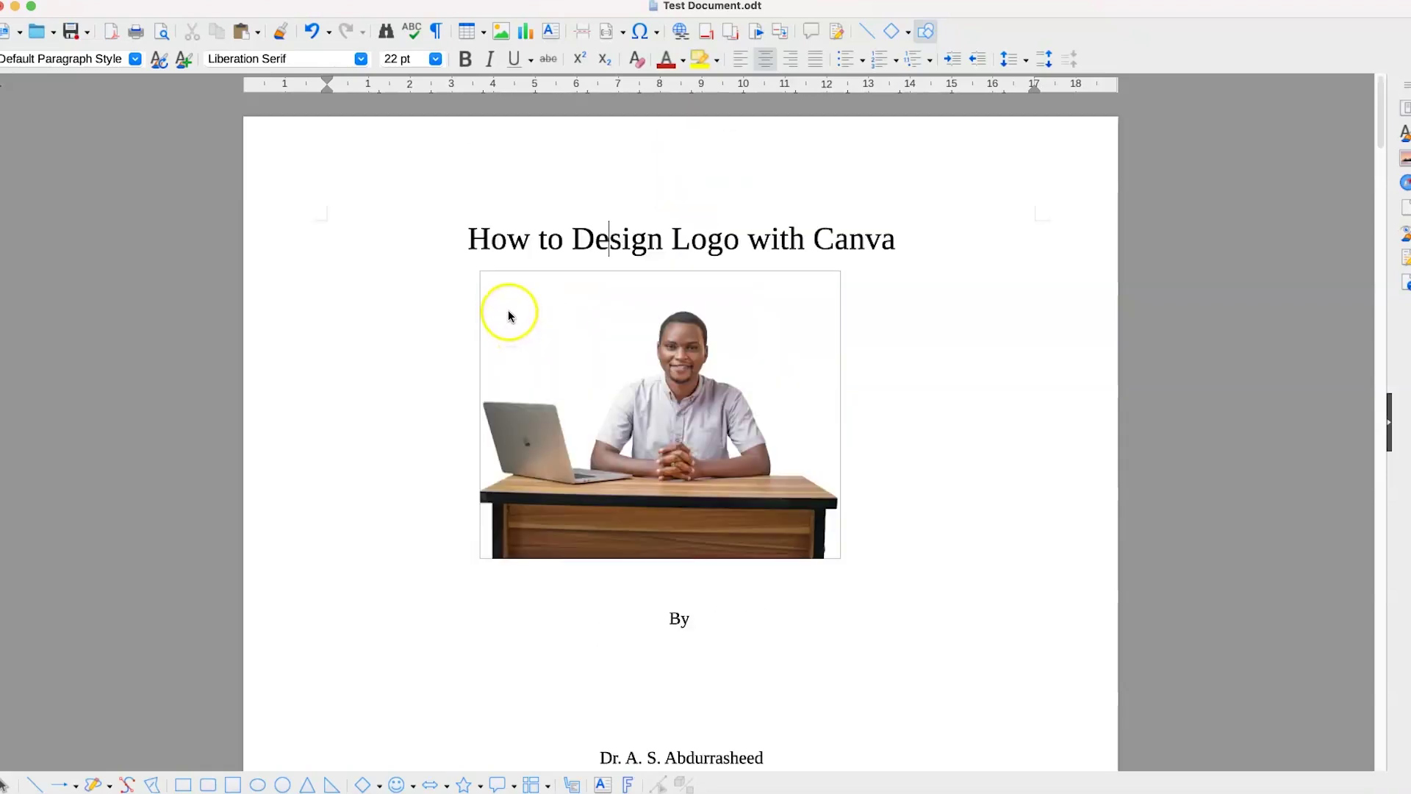